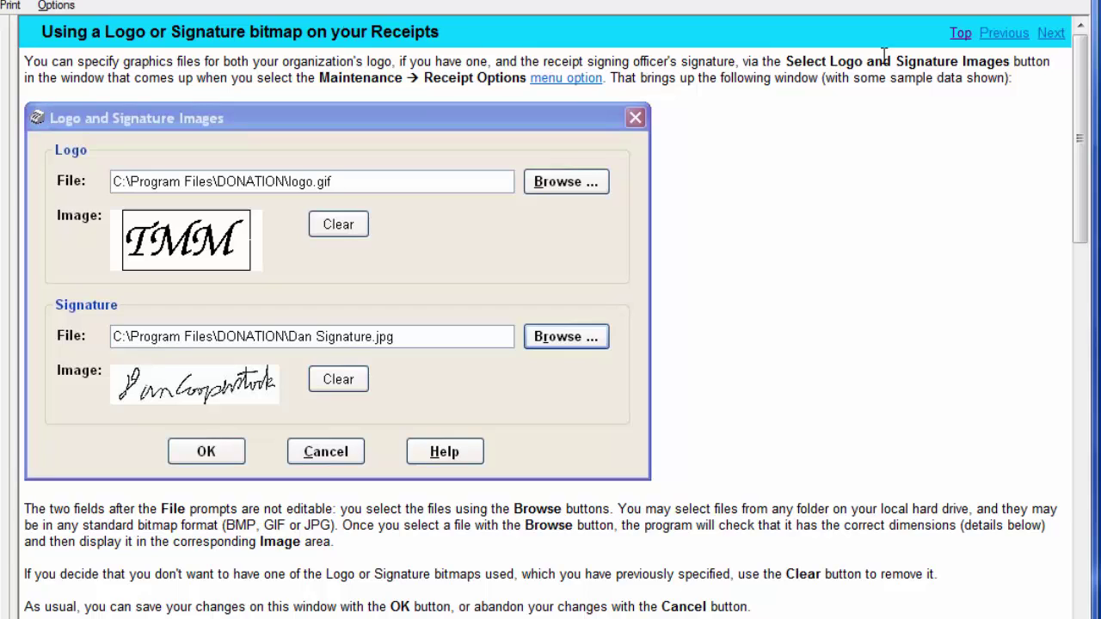
Scroll the help down to the 'Using your Logo in the Receipts' section
drag(1083, 146, 1080, 301)
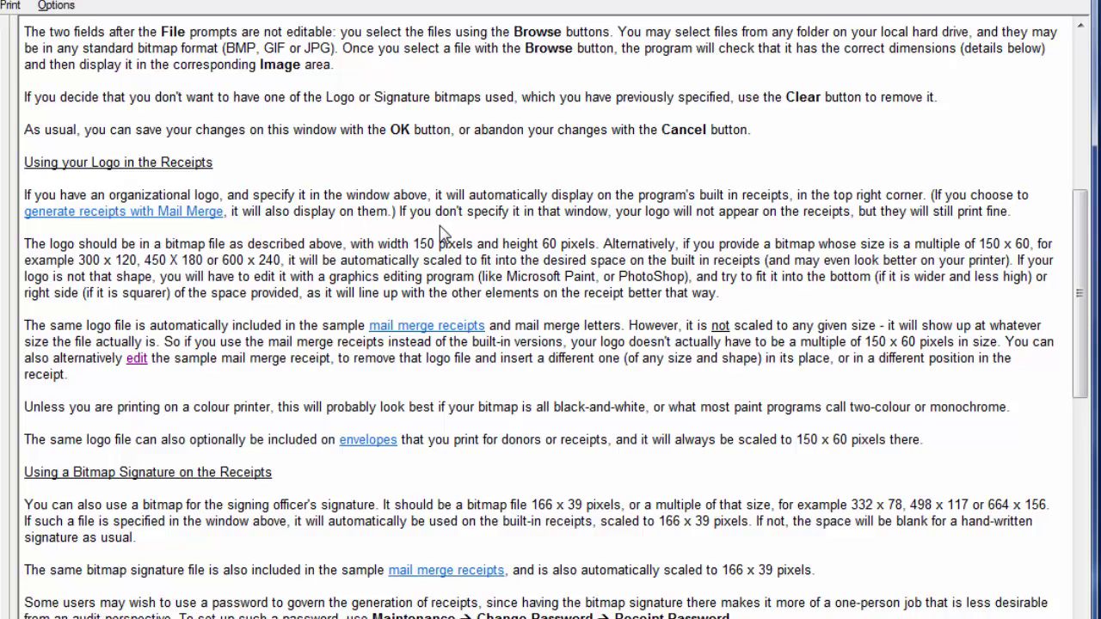
Highlight 'width 150 pixels and height 60 pixels' in the logo help text
drag(375, 243, 598, 244)
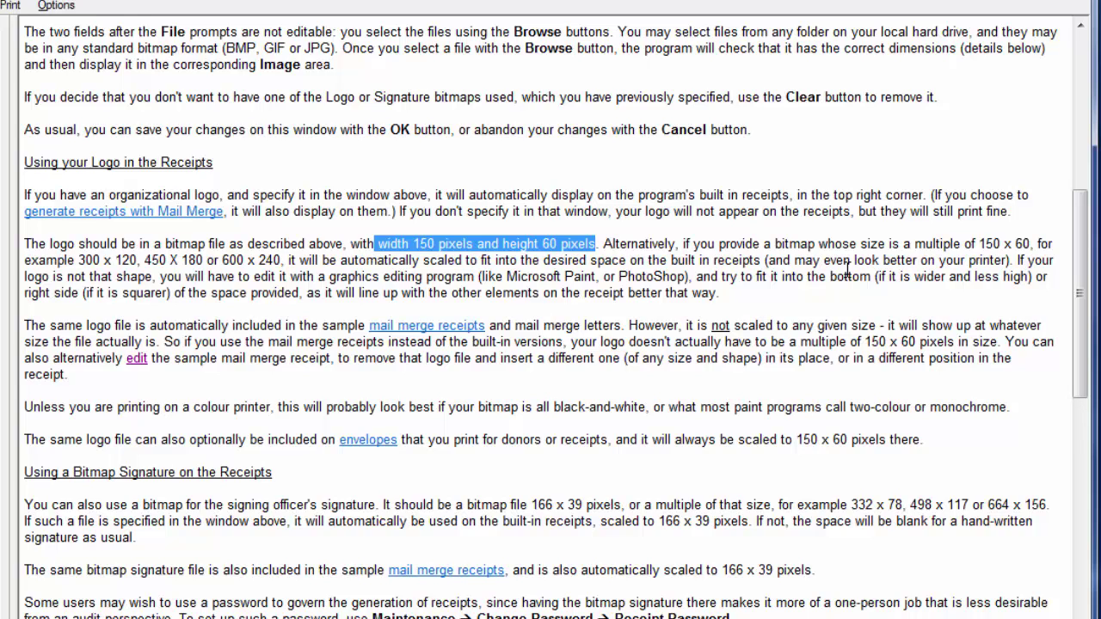
Scroll down slightly and highlight '166 x 39 pixels' in the signature paragraph
drag(1076, 258, 1077, 338)
drag(527, 298, 620, 299)
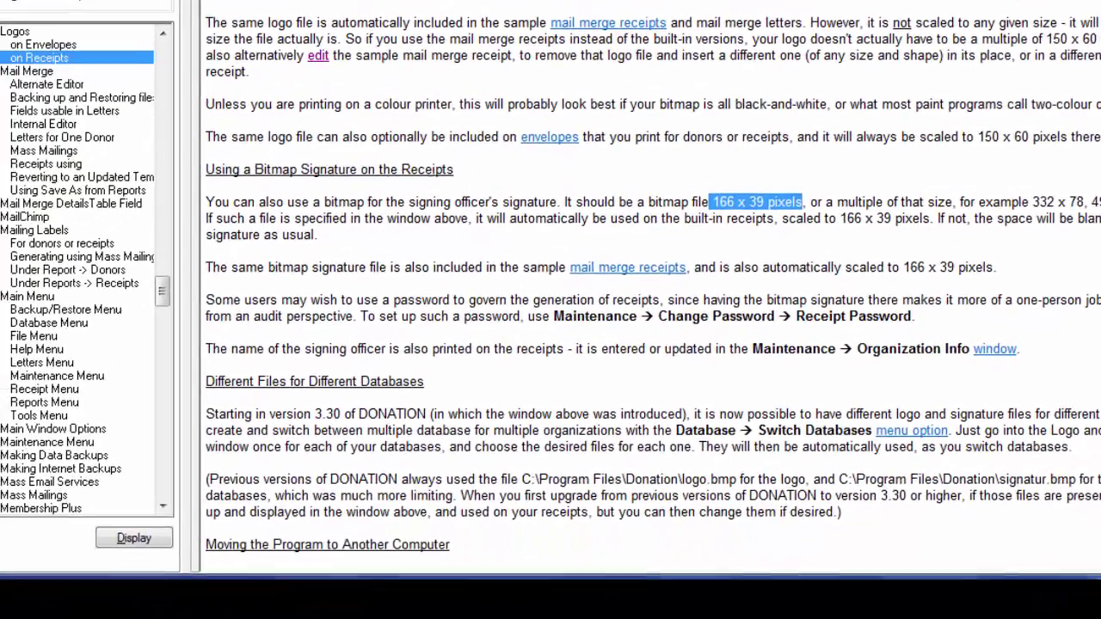
Launch Paint by searching 'paint' from the Windows Start menu
key(super)
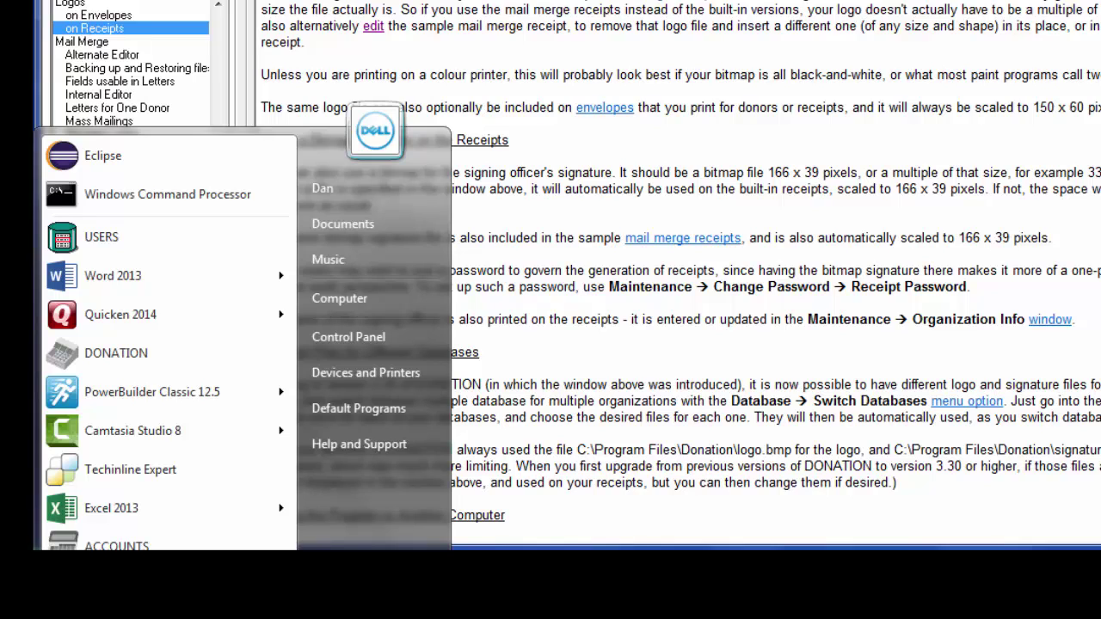
text(paint)
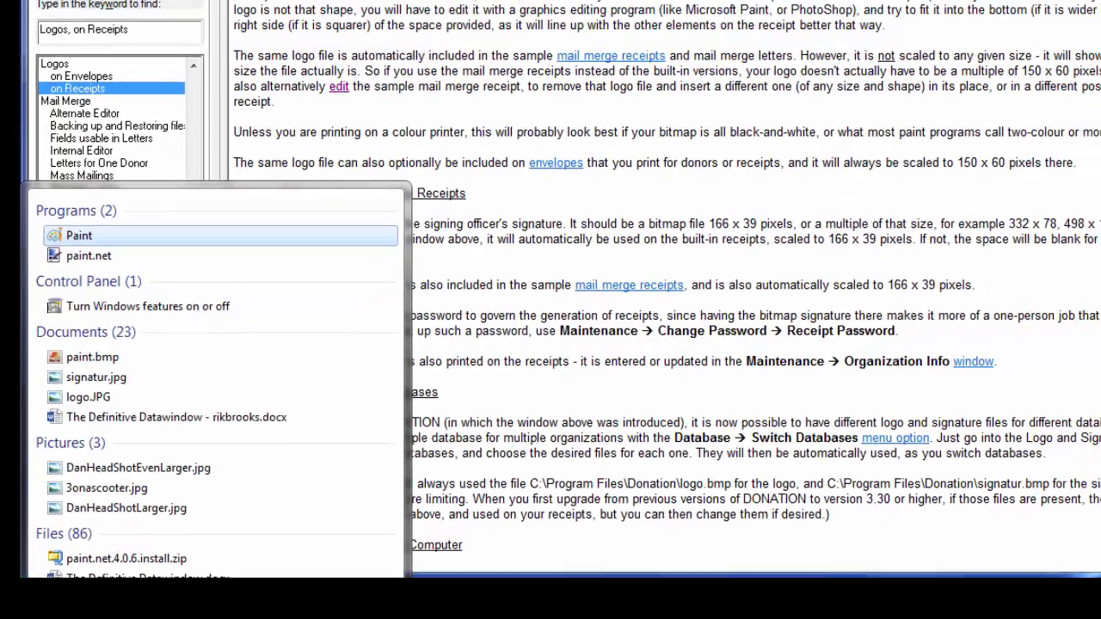
key(Return)
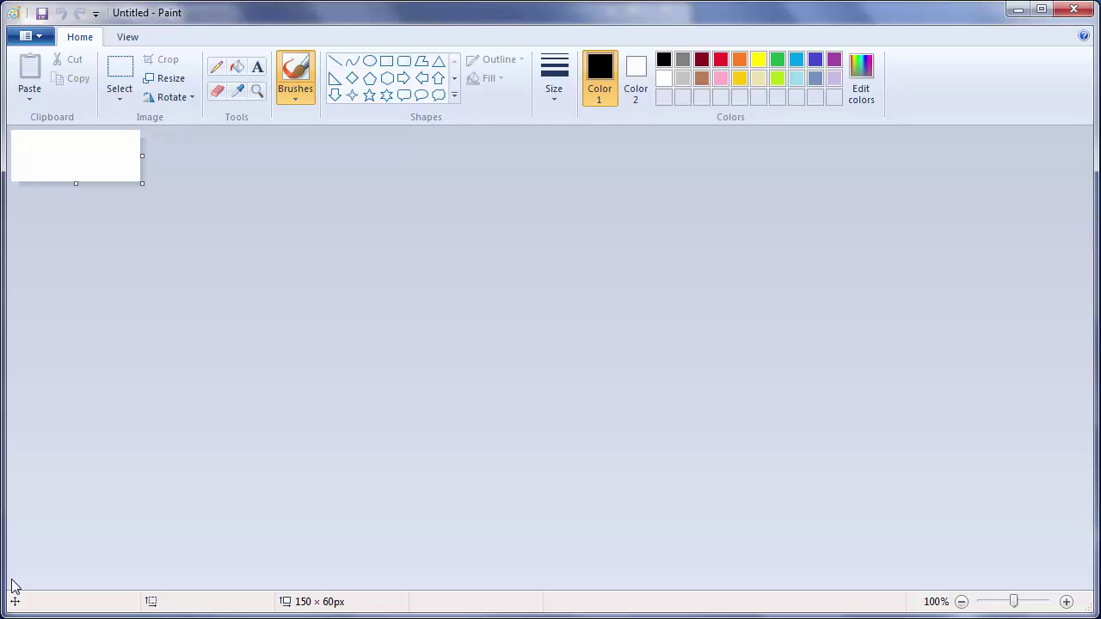
Open ScannedSignature.jpg from Paint's Recent pictures list
click(39, 37)
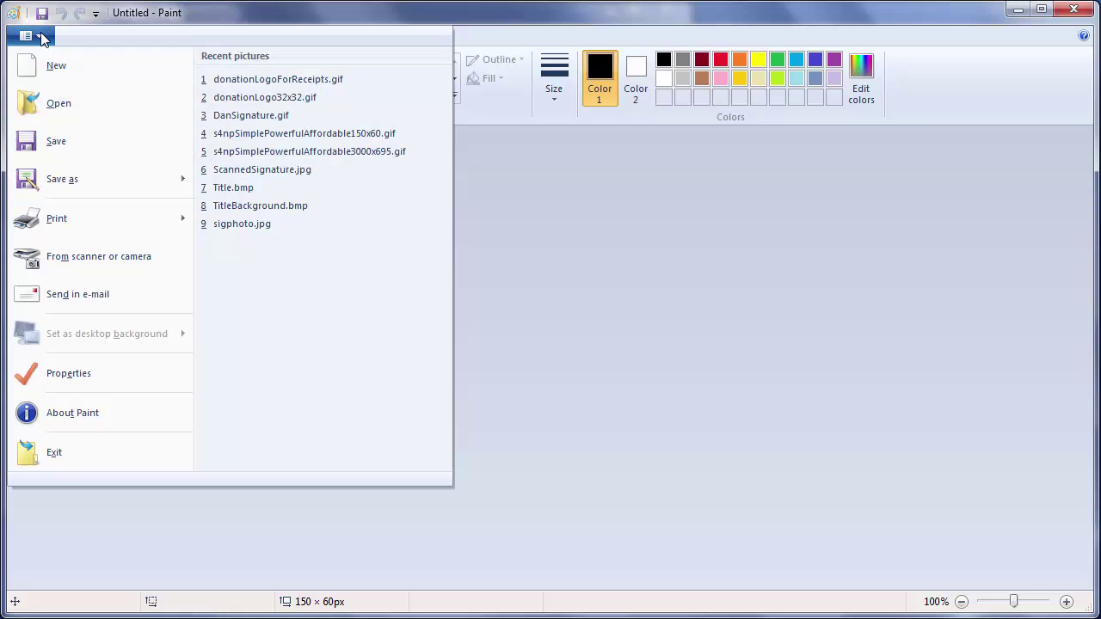
click(290, 172)
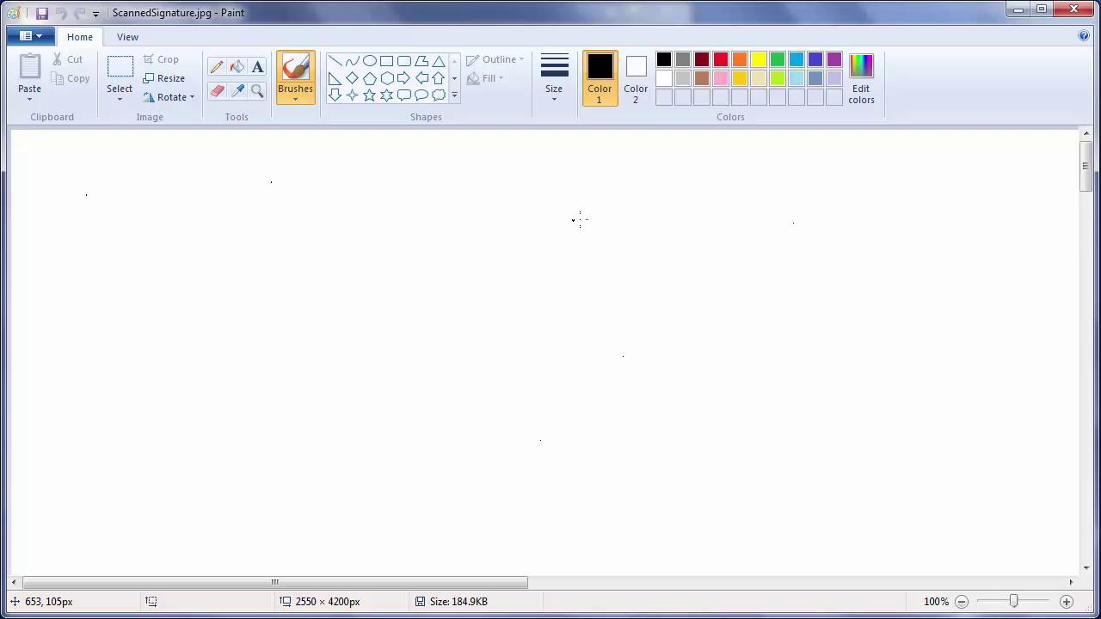
Zoom out through 50% and 25% to 12.5% to see the whole scanned page
click(129, 41)
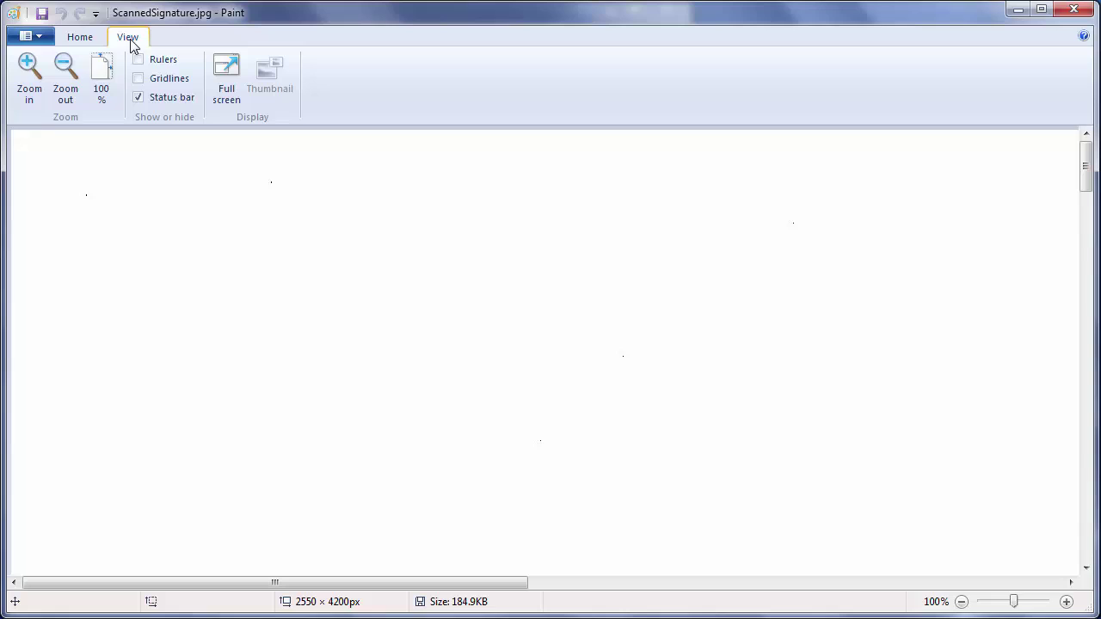
click(68, 76)
click(68, 76)
click(68, 76)
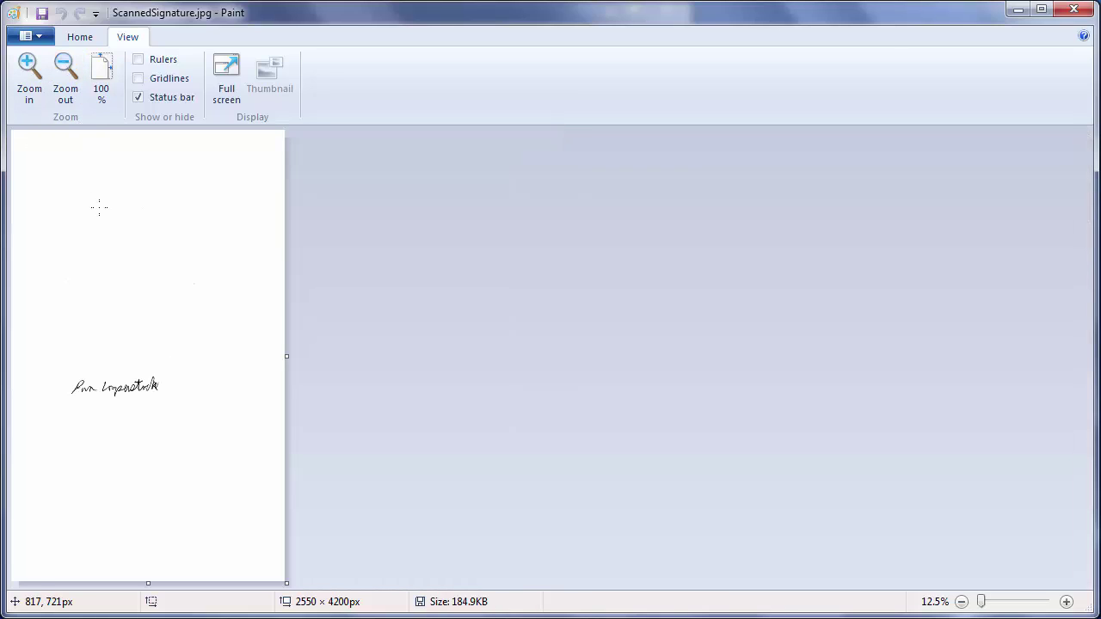
click(92, 37)
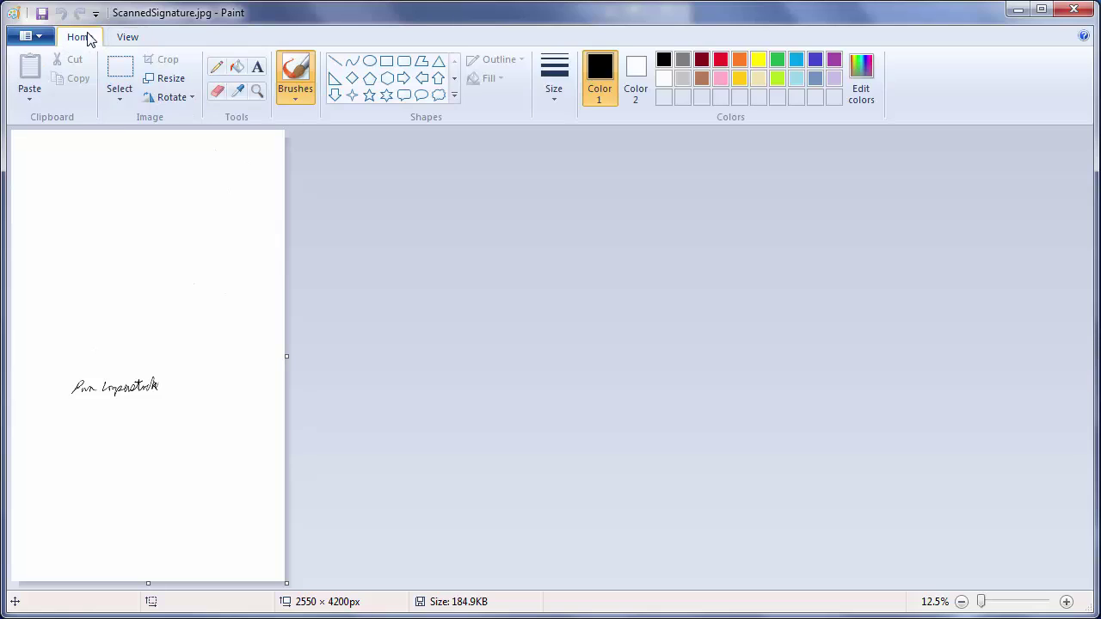
Select the signature with a rectangle and drag it to the page's top-left corner
click(119, 69)
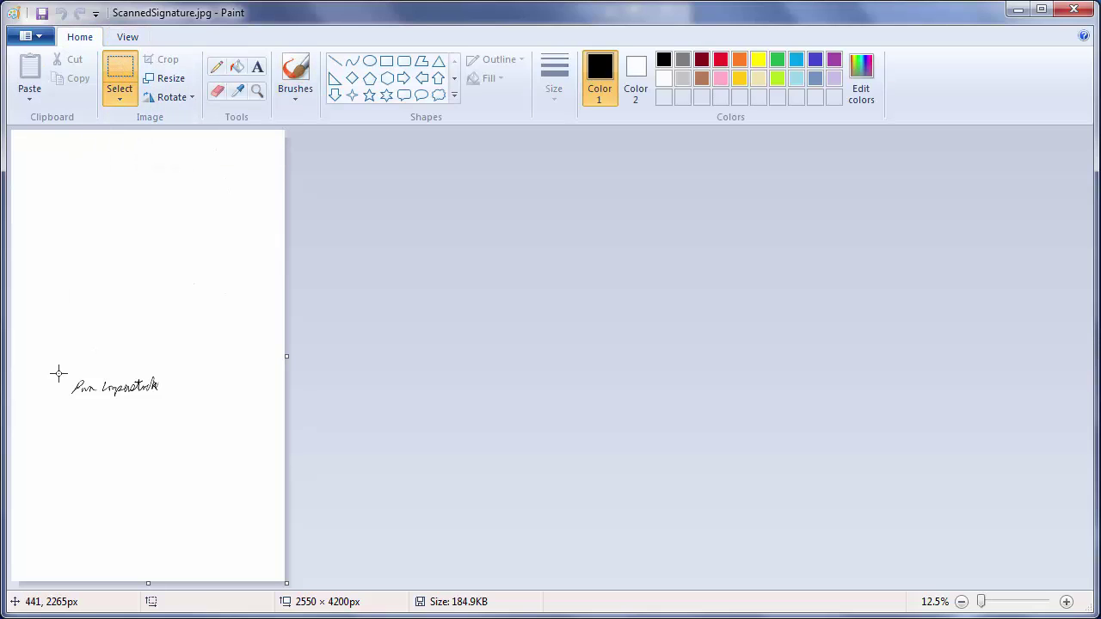
drag(63, 367, 165, 401)
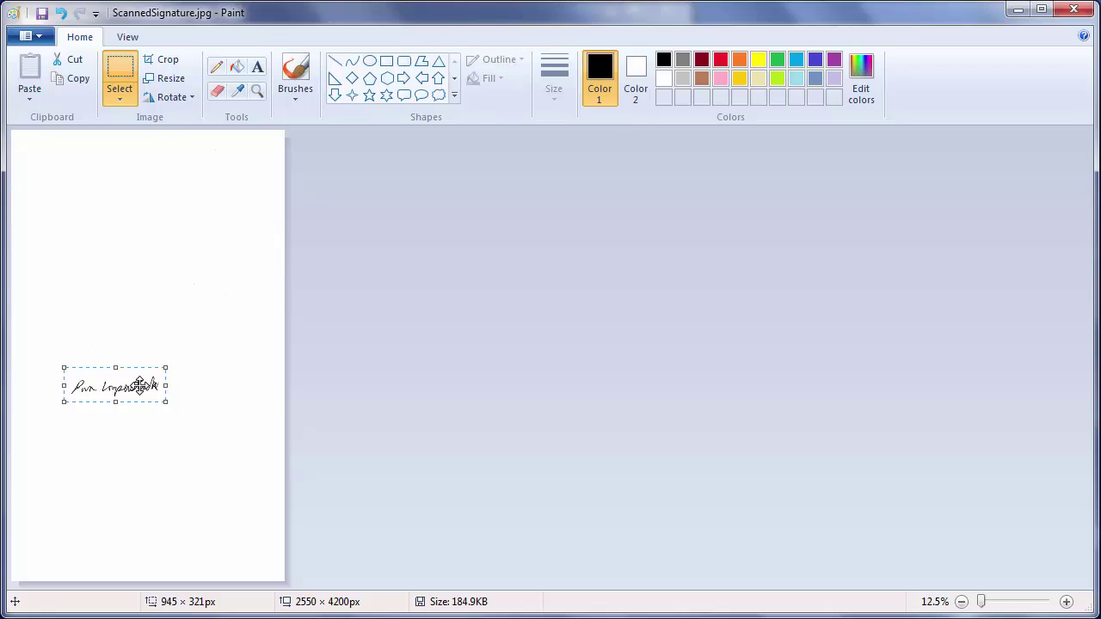
mouse_move(139, 387)
mouse_down()
mouse_move(81, 166)
mouse_move(86, 144)
mouse_up()
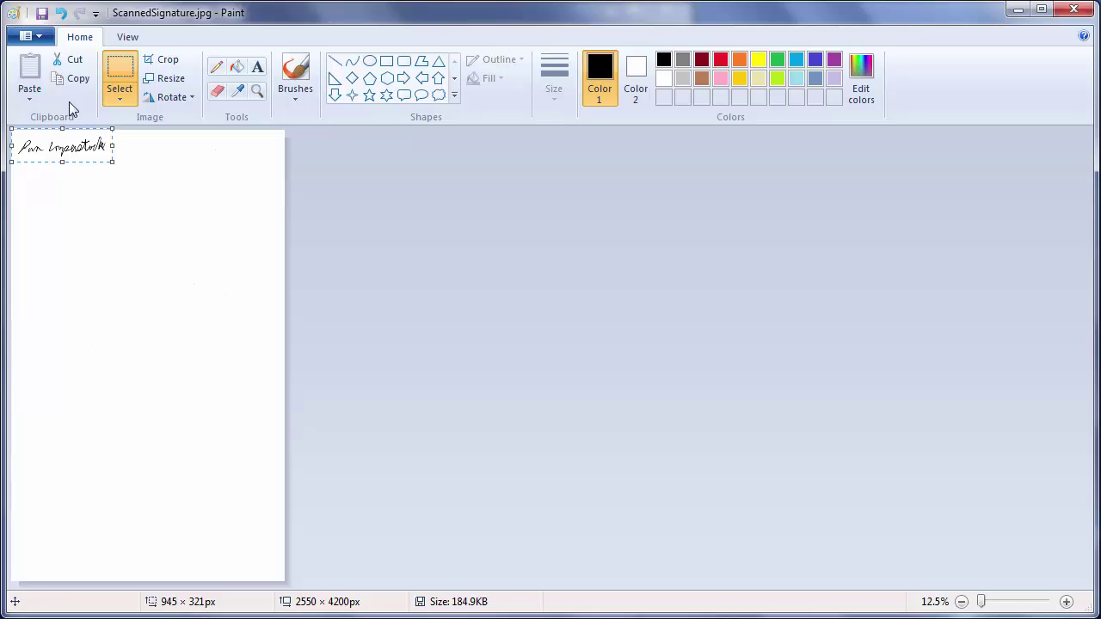
Set the image to width 1000 and height 350 px in Image Properties
click(31, 38)
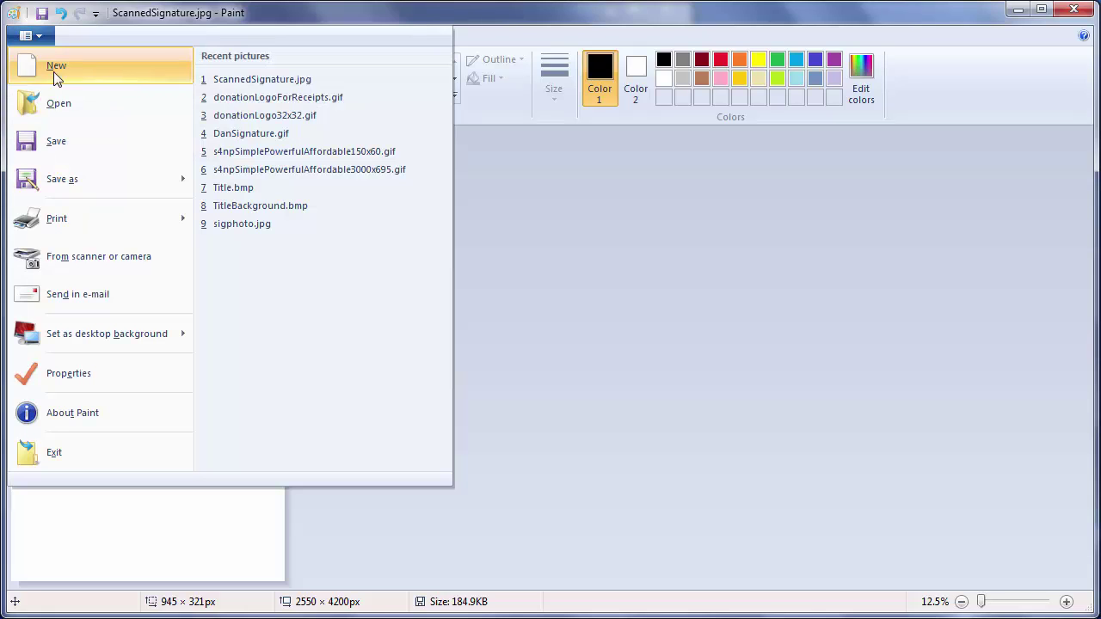
click(80, 375)
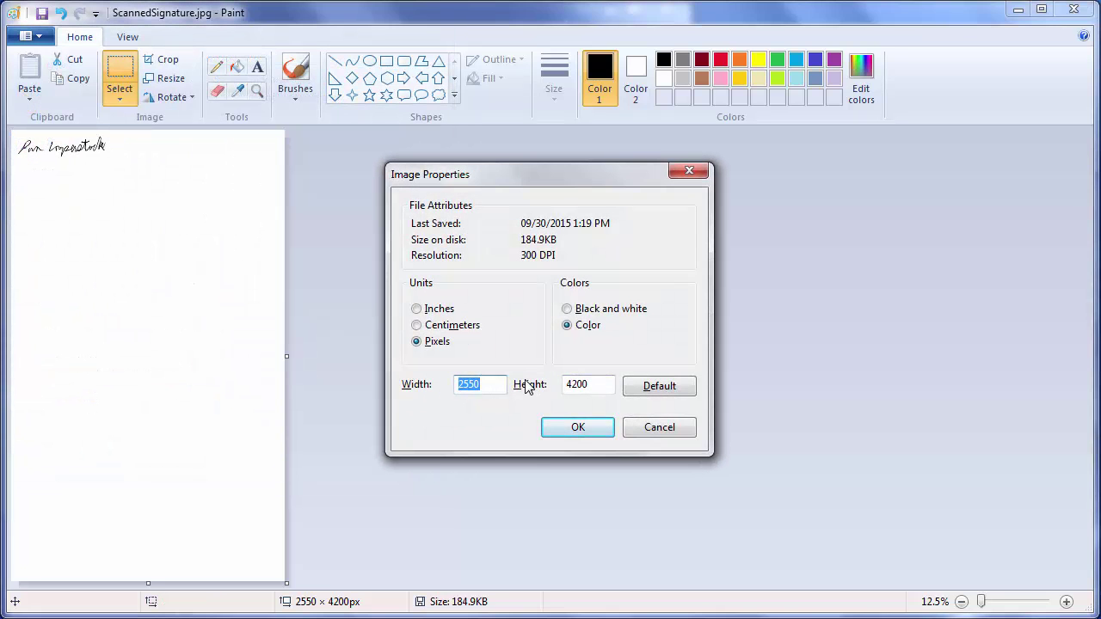
text(1000)
key(Tab)
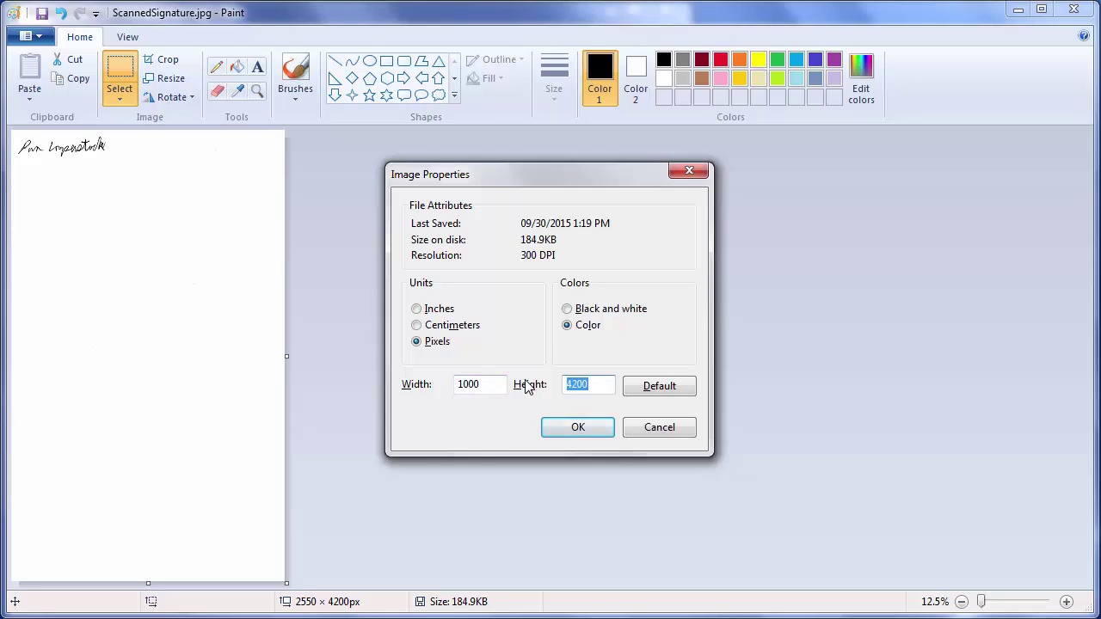
text(350)
key(Return)
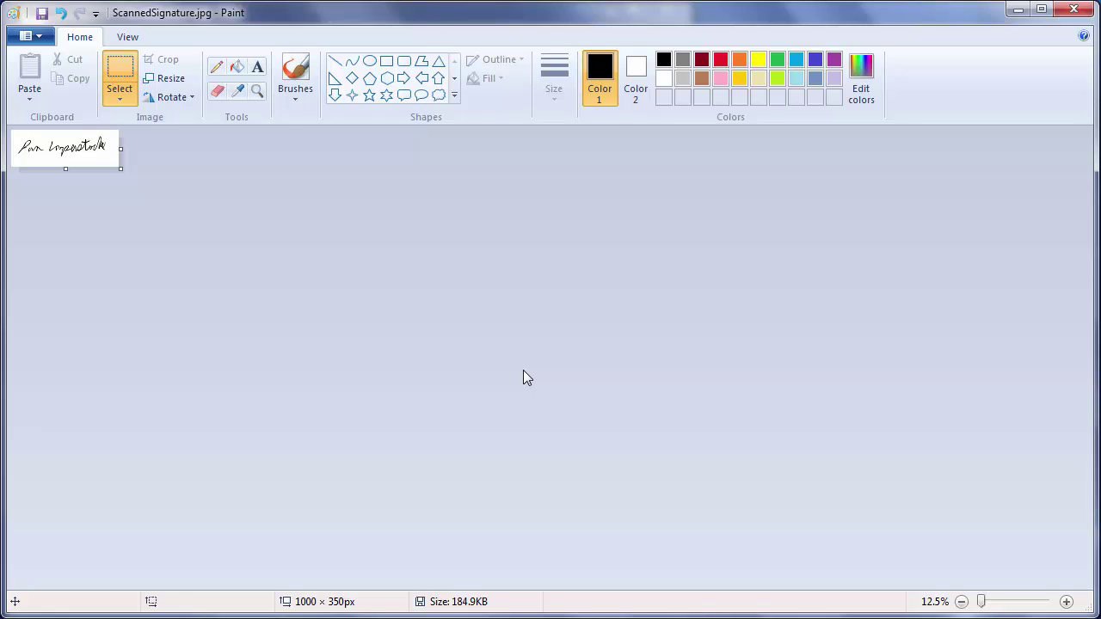
Undo the 1000 × 350 resize, the handle-drag shrink and the signature move
key(ctrl+z)
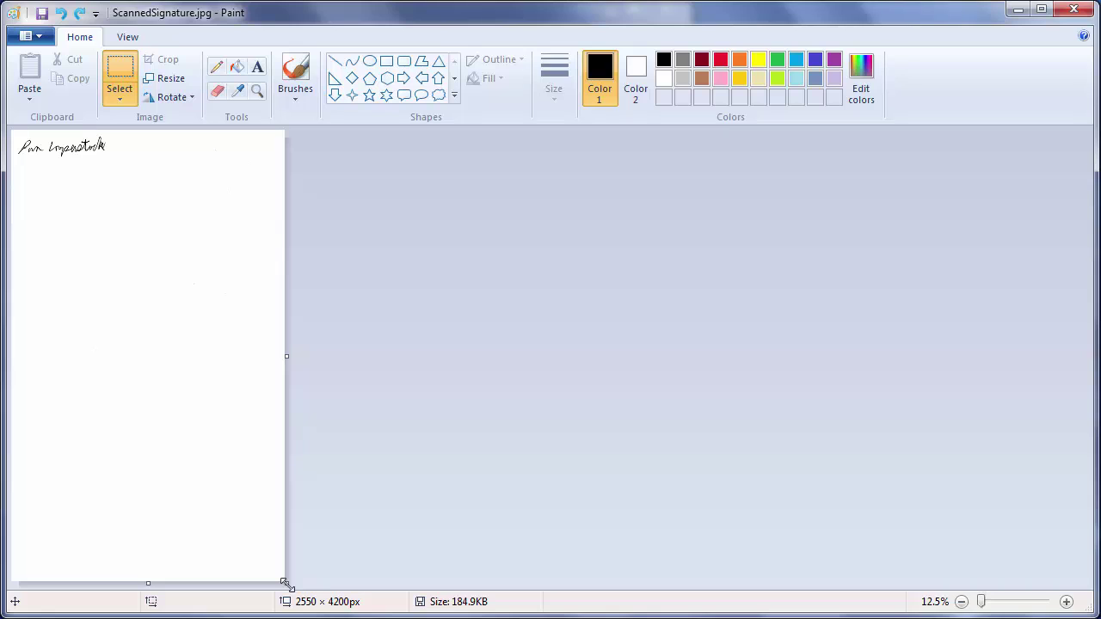
mouse_move(286, 583)
mouse_down()
mouse_move(204, 236)
mouse_move(154, 159)
mouse_move(118, 166)
mouse_up()
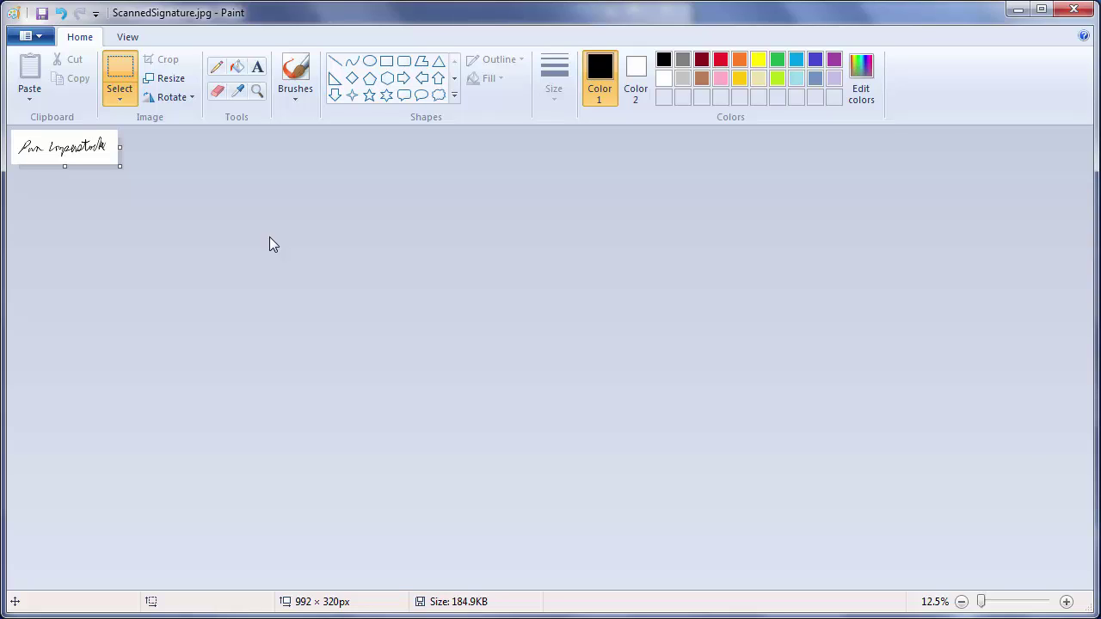
key(ctrl+z)
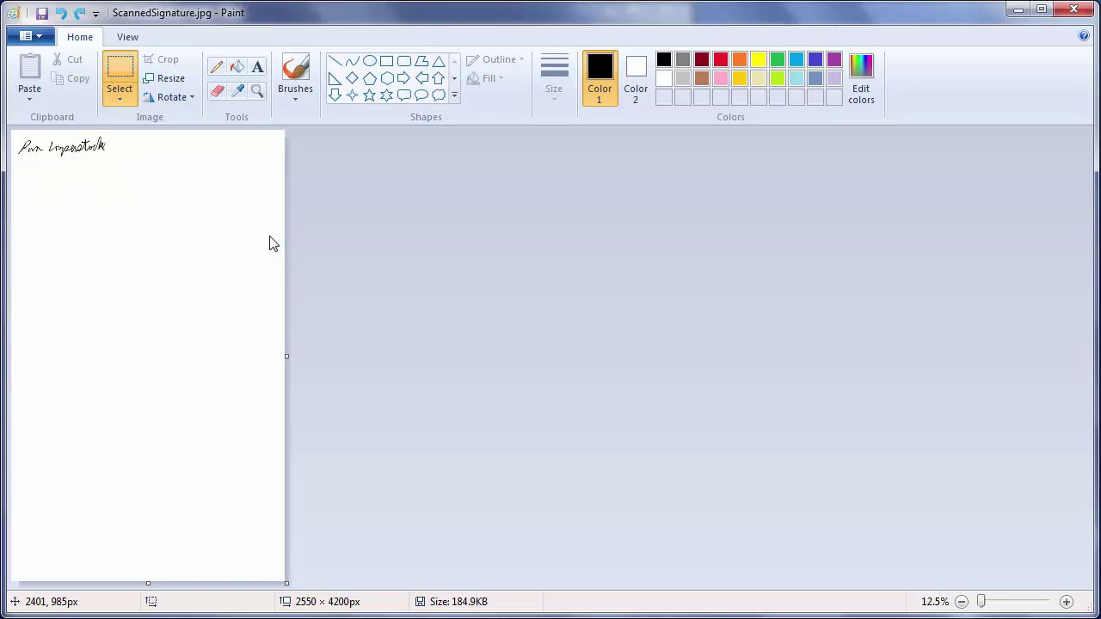
key(ctrl+z)
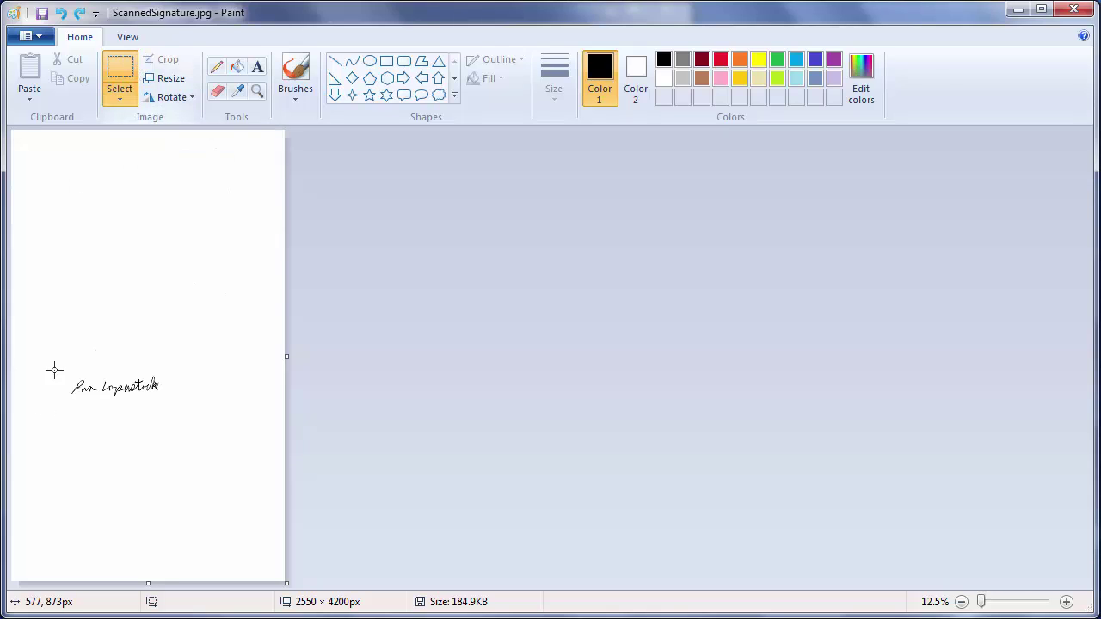
Crop the image to a selection around the signature, leaving 977 × 313 px
mouse_move(64, 370)
mouse_down()
mouse_move(106, 394)
mouse_move(170, 402)
mouse_up()
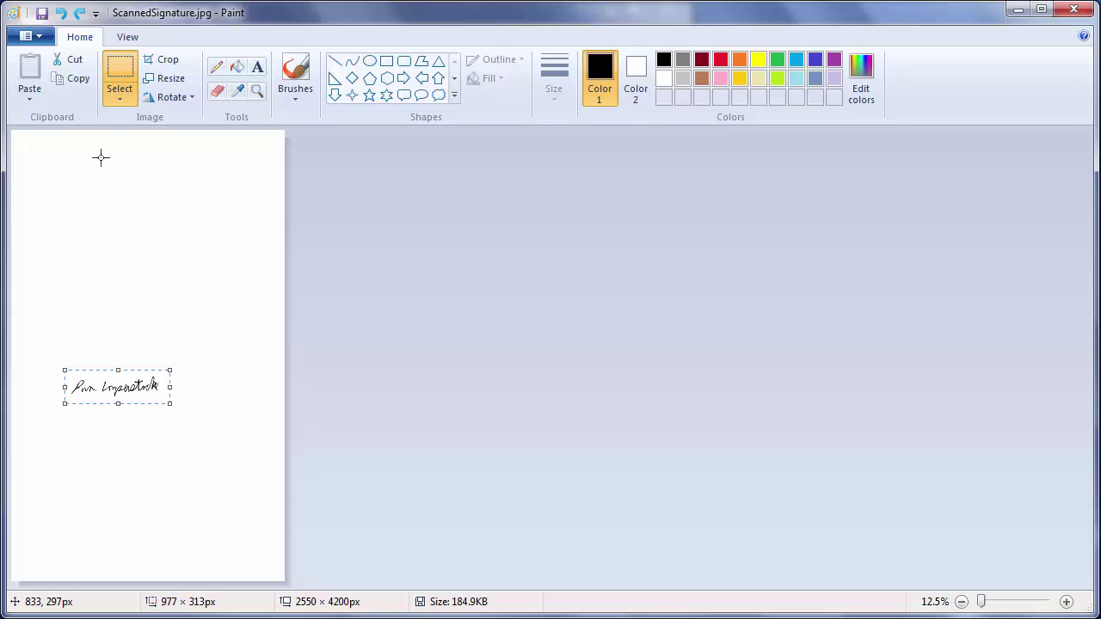
click(168, 62)
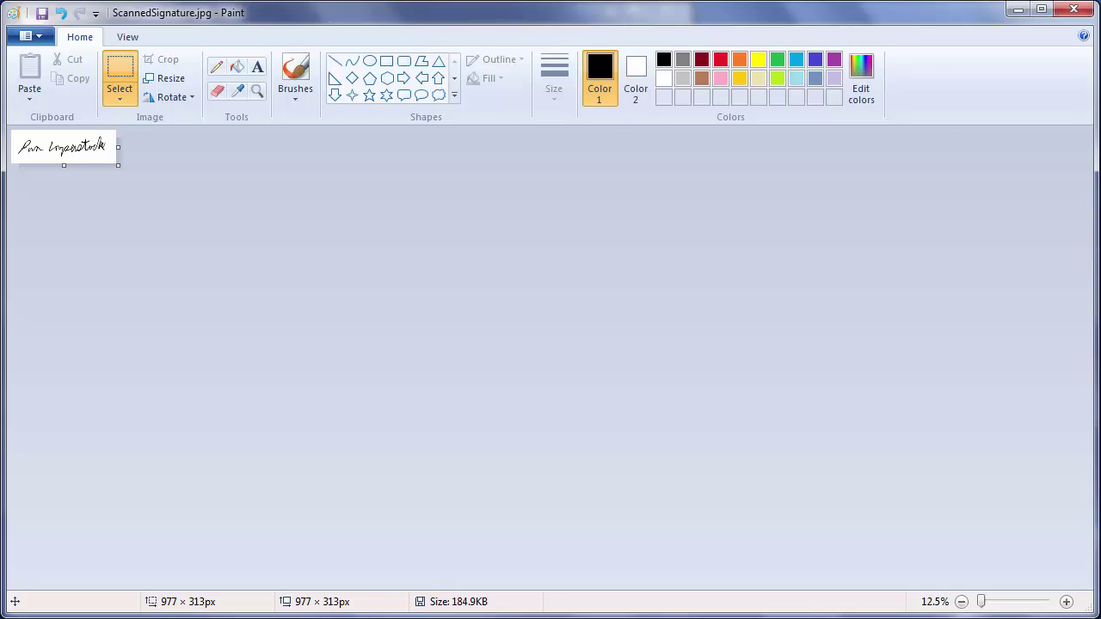
Launch Calculator by searching 'calc' in the Start menu
key(super)
text(cal)
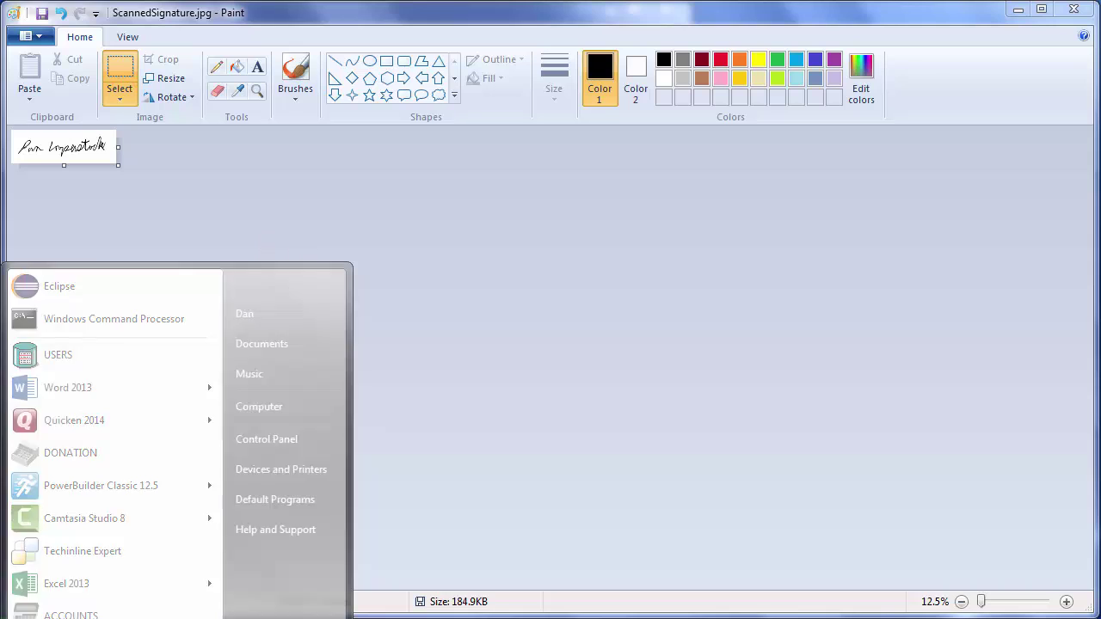
text(c)
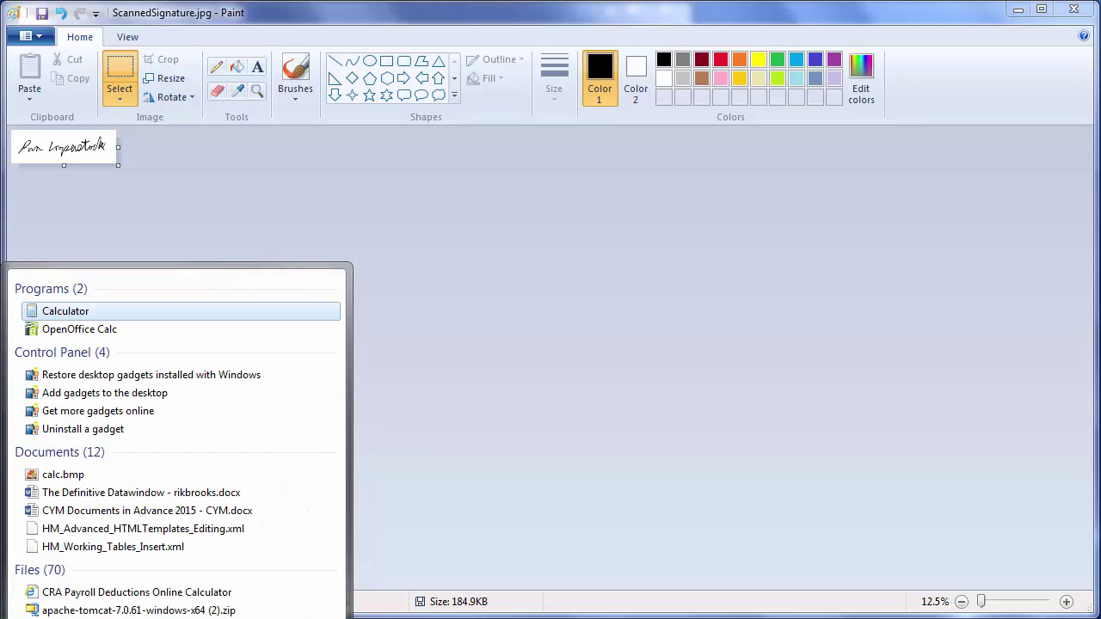
key(Return)
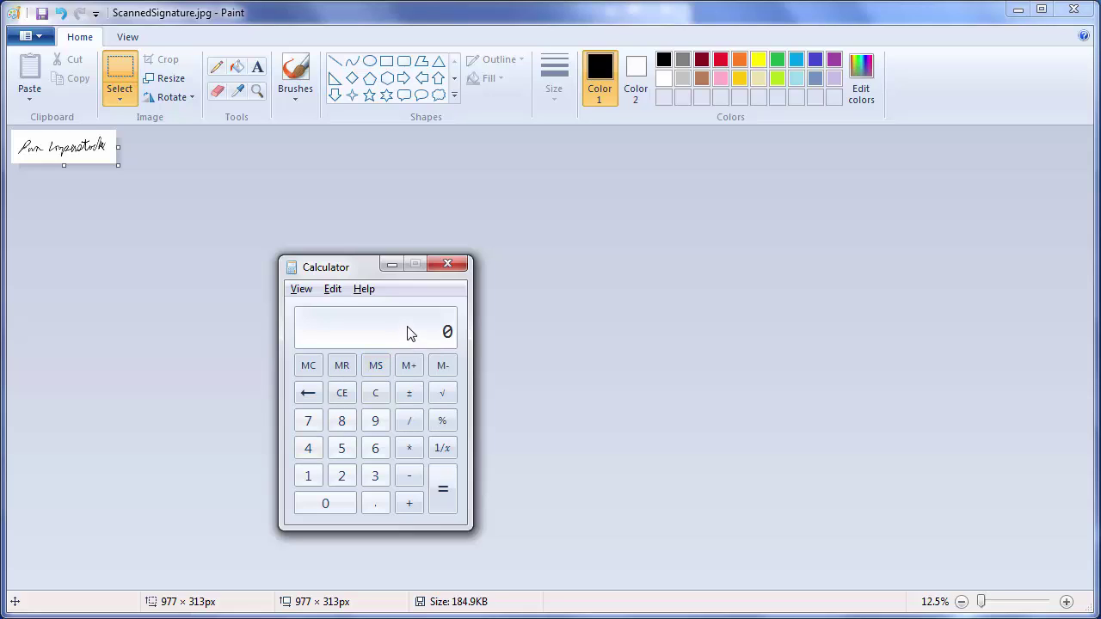
Compute 977/166, 313/39 and 8×39 = 312 in Calculator, then return to Paint
text(977 / 166)
key(Return)
text(313)
key(slash)
text(39)
key(Return)
text(8*39)
key(Return)
click(31, 40)
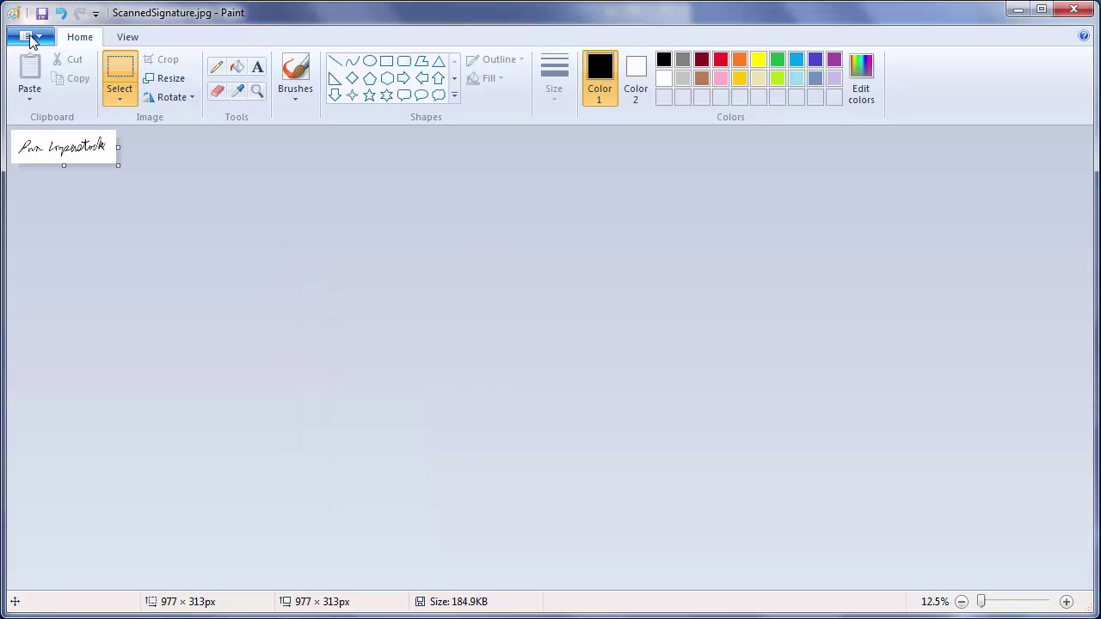
Set the image properties to 1328 × 312 px, computing the width as 8 × 166
click(31, 38)
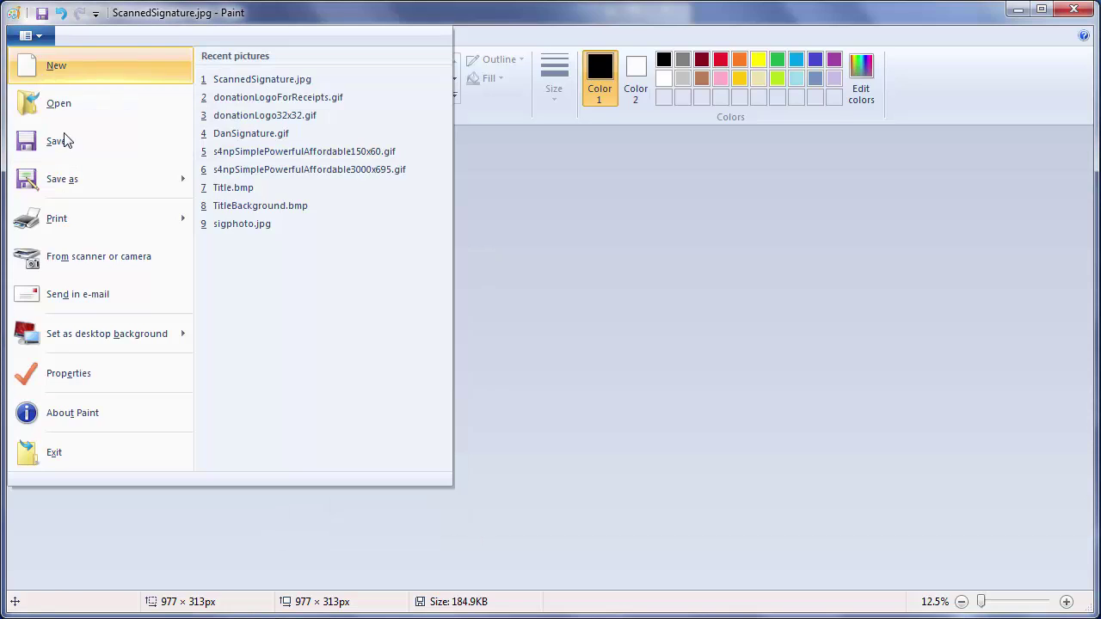
click(88, 368)
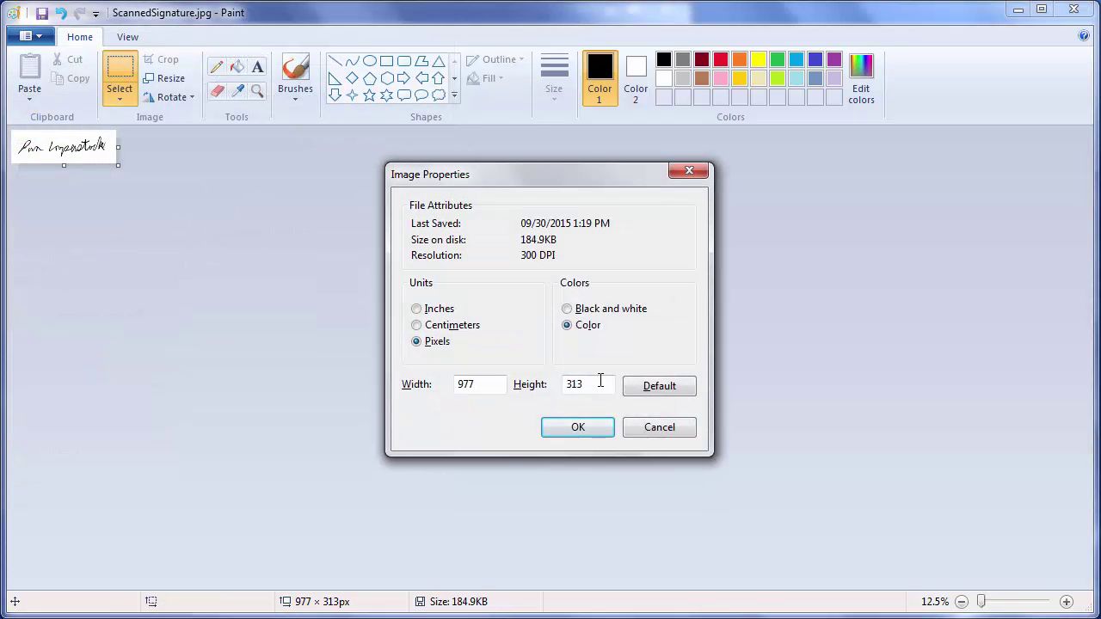
key(BackSpace)
text(2)
key(shift+Tab)
key(alt+Tab)
key(alt+Tab)
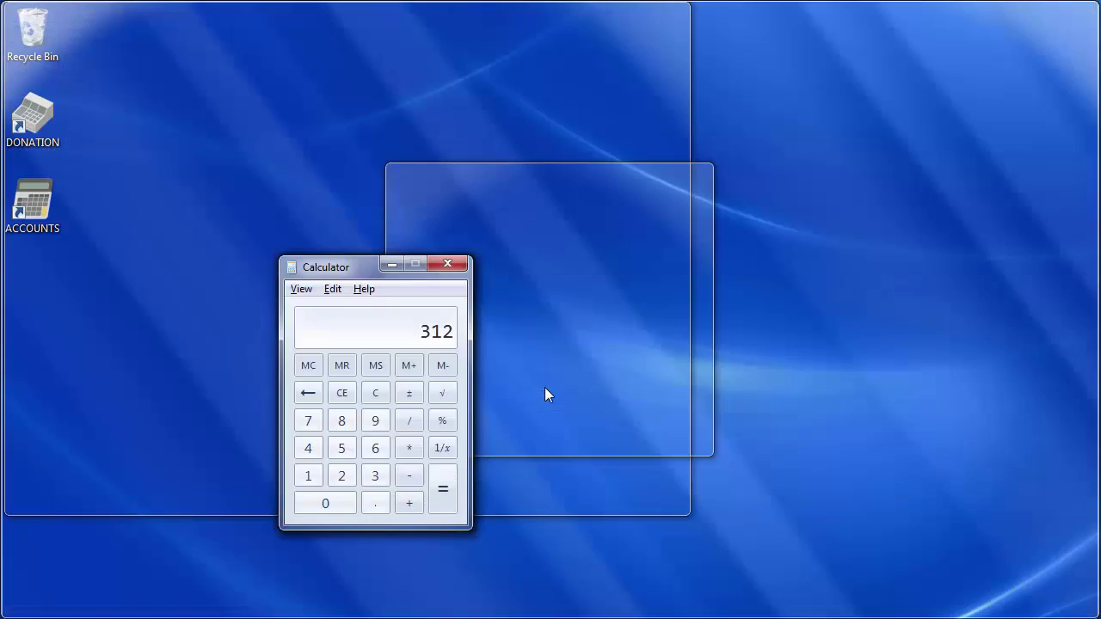
text(8)
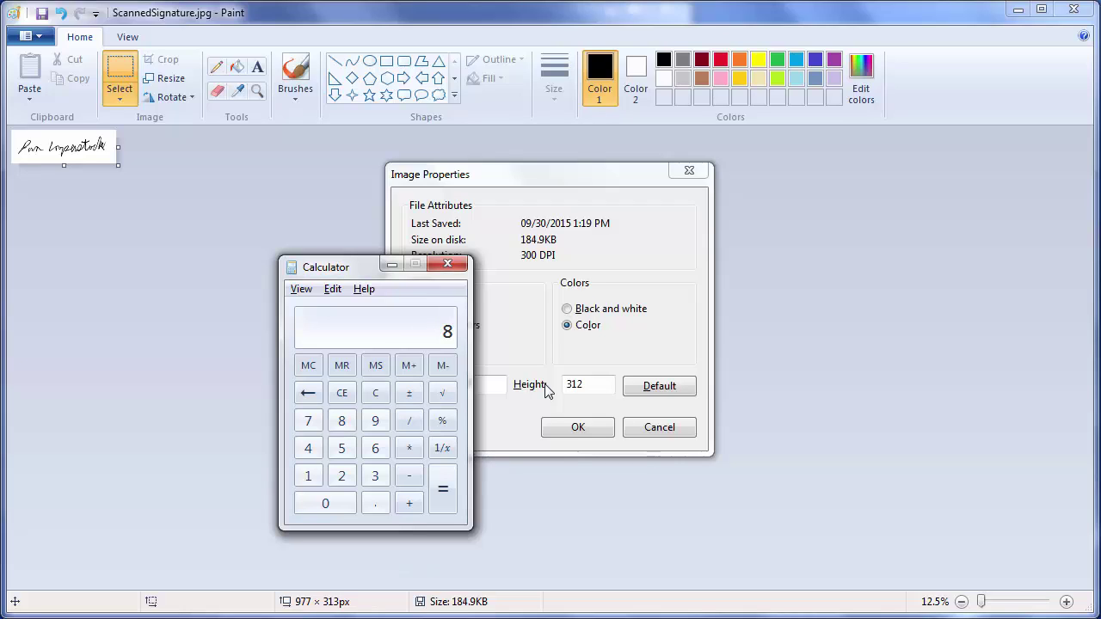
text(166)
key(Return)
key(alt+Tab)
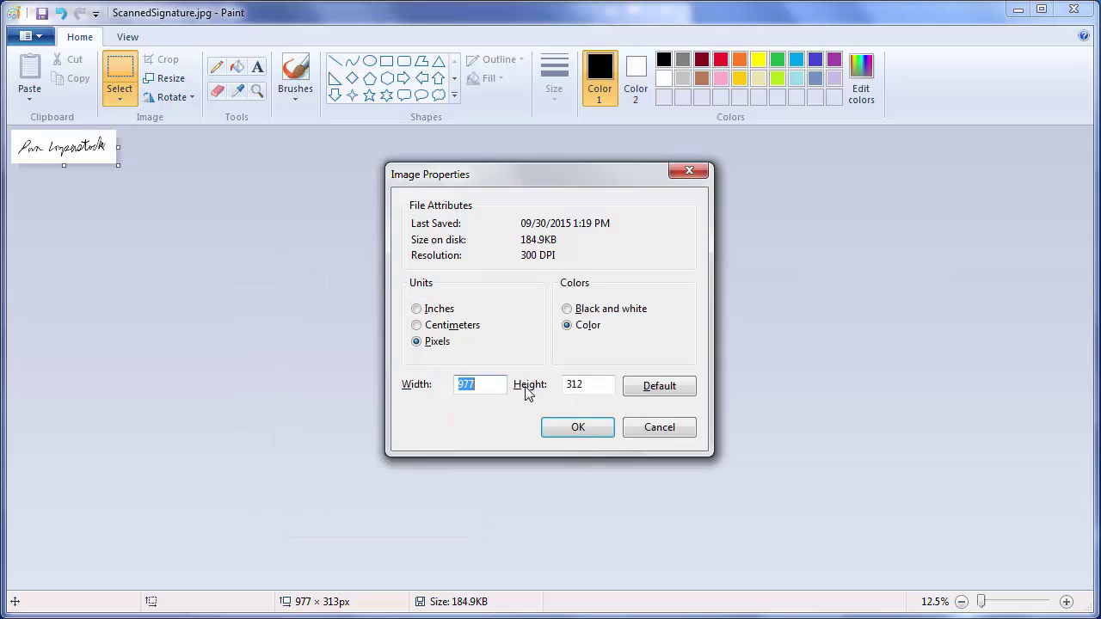
text(1328)
click(589, 426)
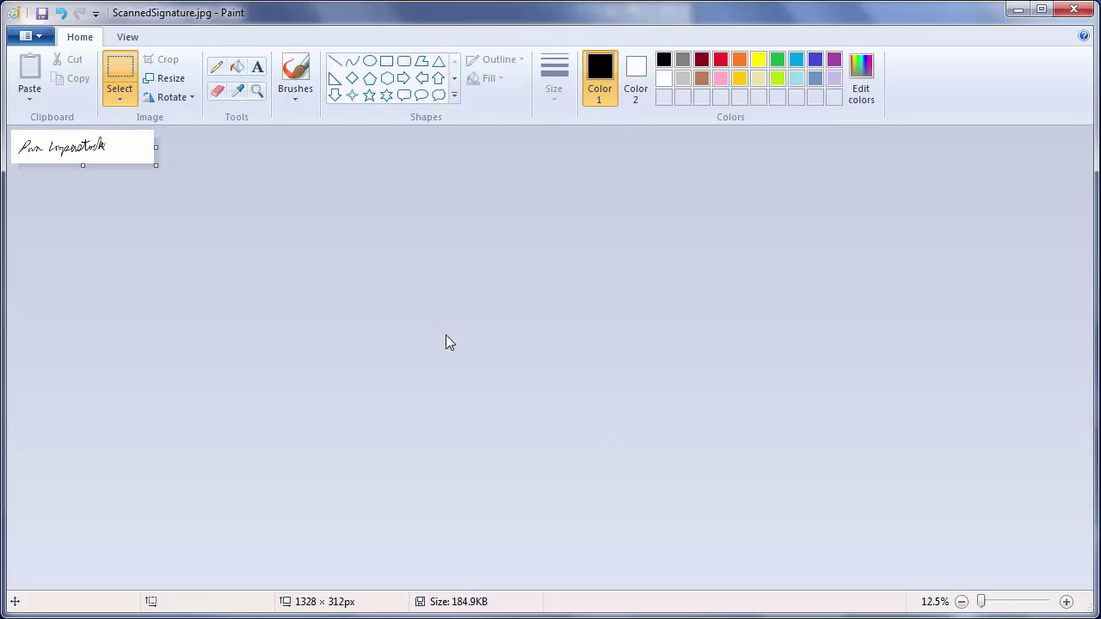
Save the picture as a GIF, replacing the existing DanSignature.gif
click(34, 37)
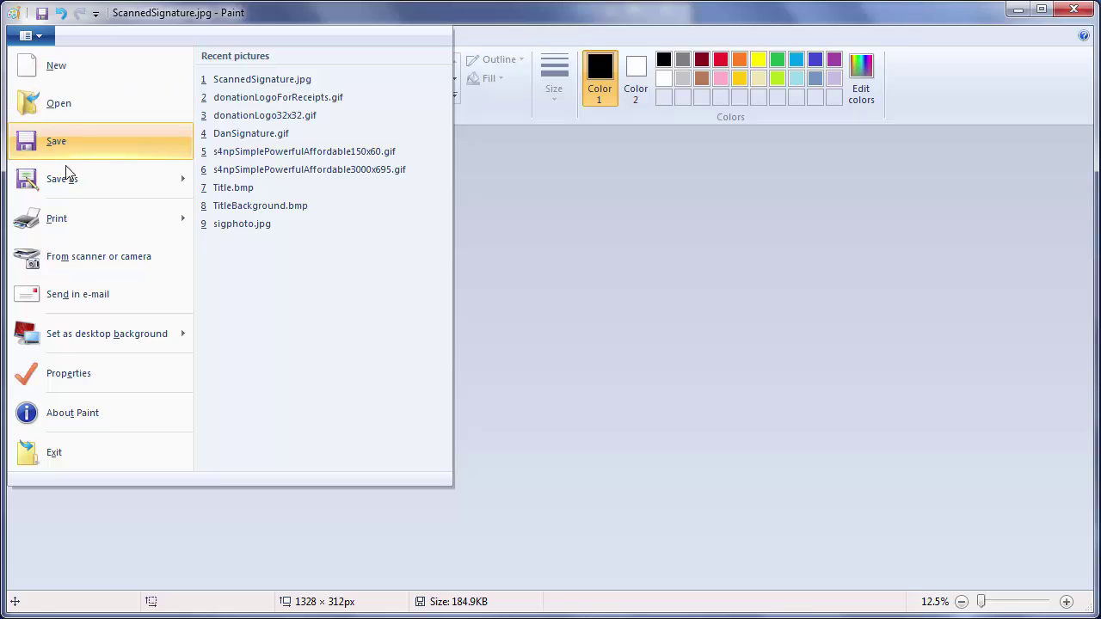
mouse_move(71, 180)
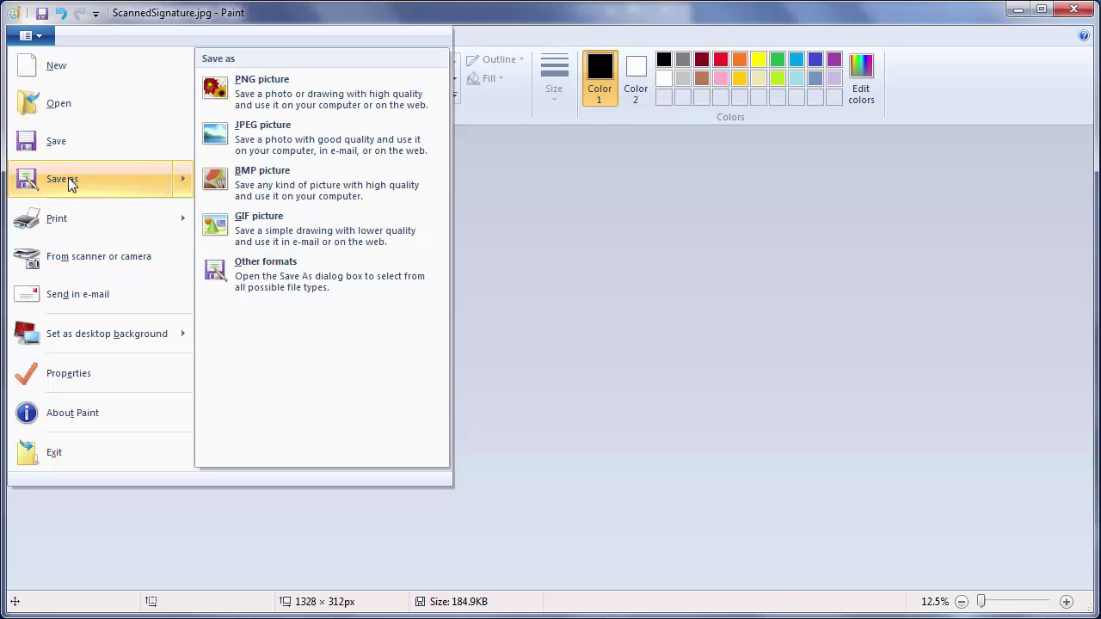
click(255, 225)
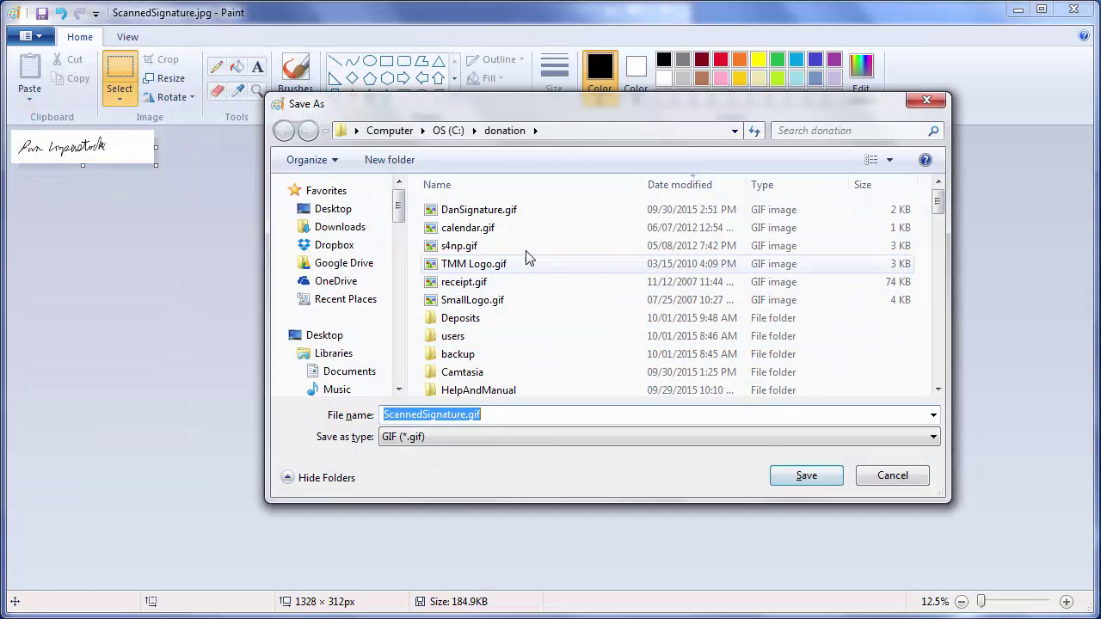
click(505, 211)
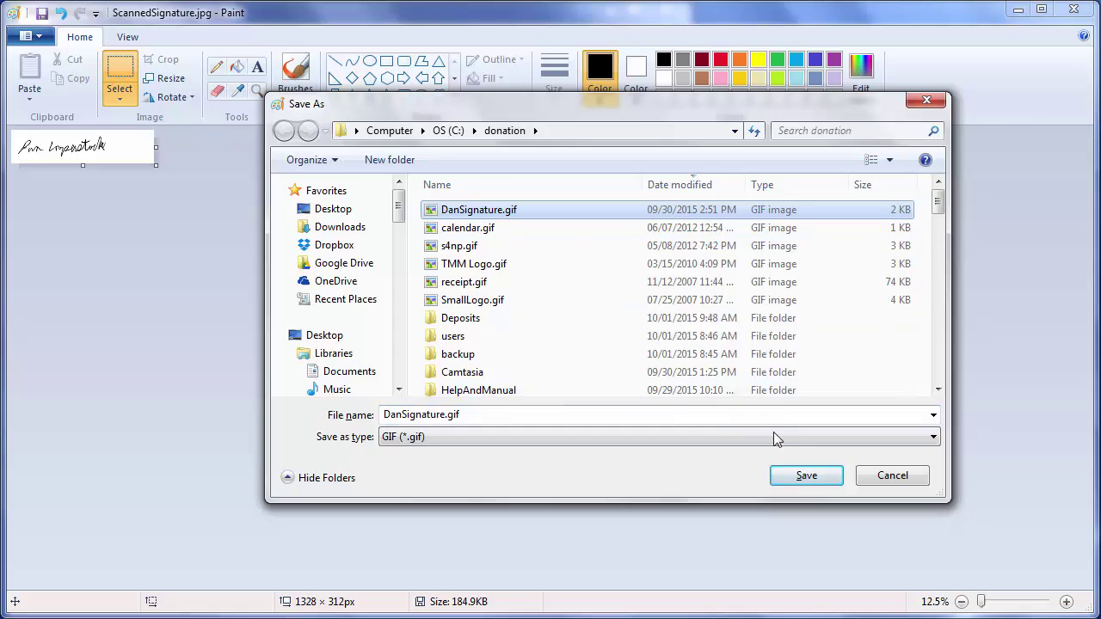
click(812, 475)
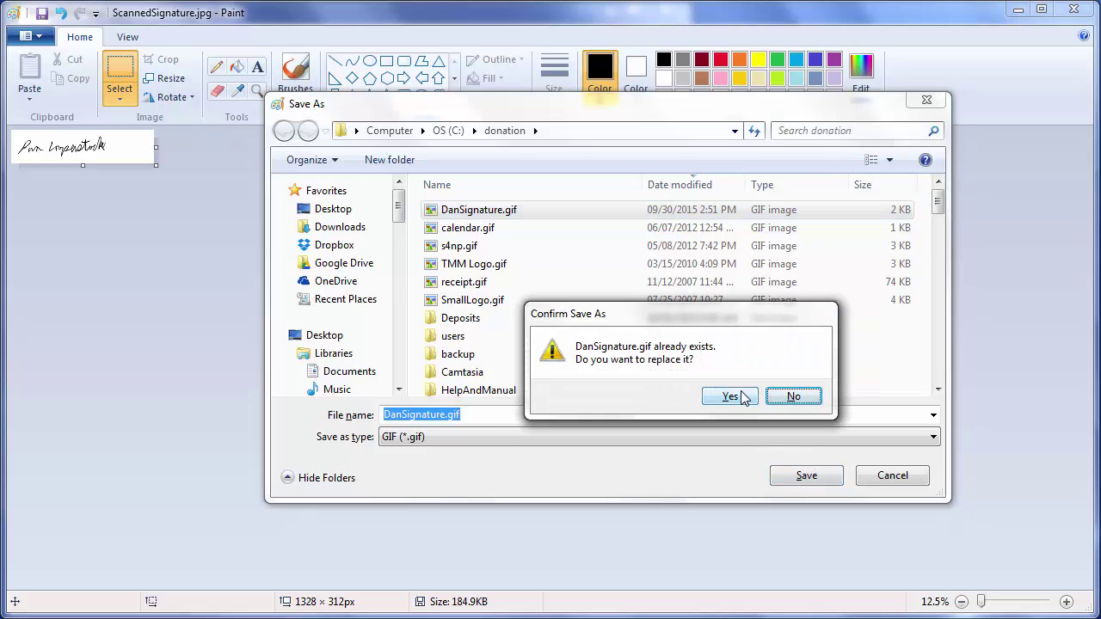
click(731, 397)
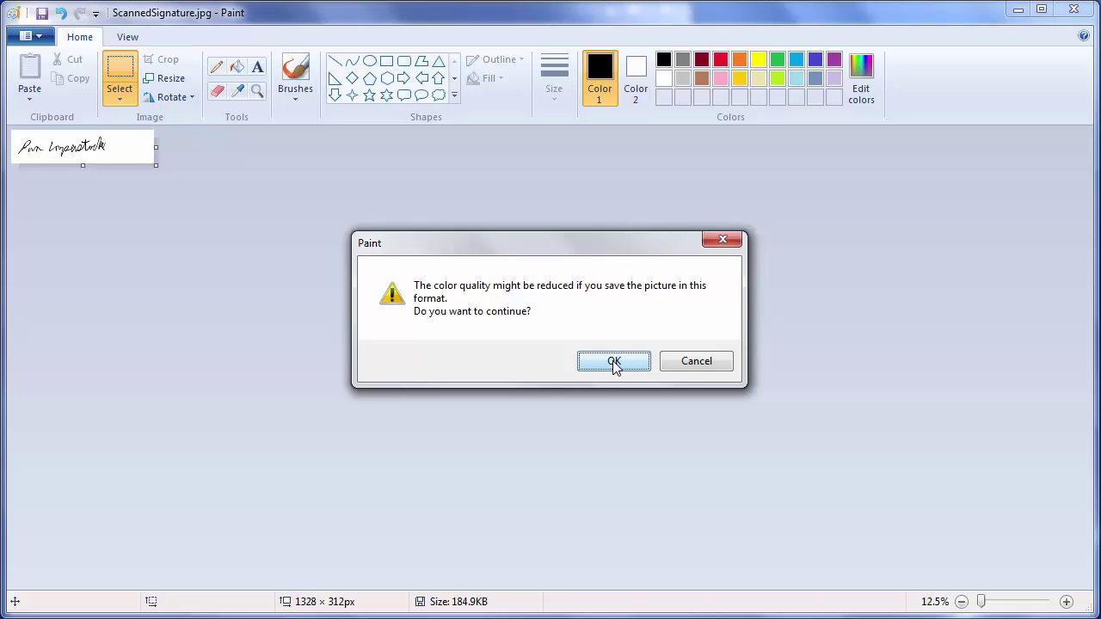
Accept the GIF colour warning, then resize the signature to 166 px wide by pixels
click(613, 361)
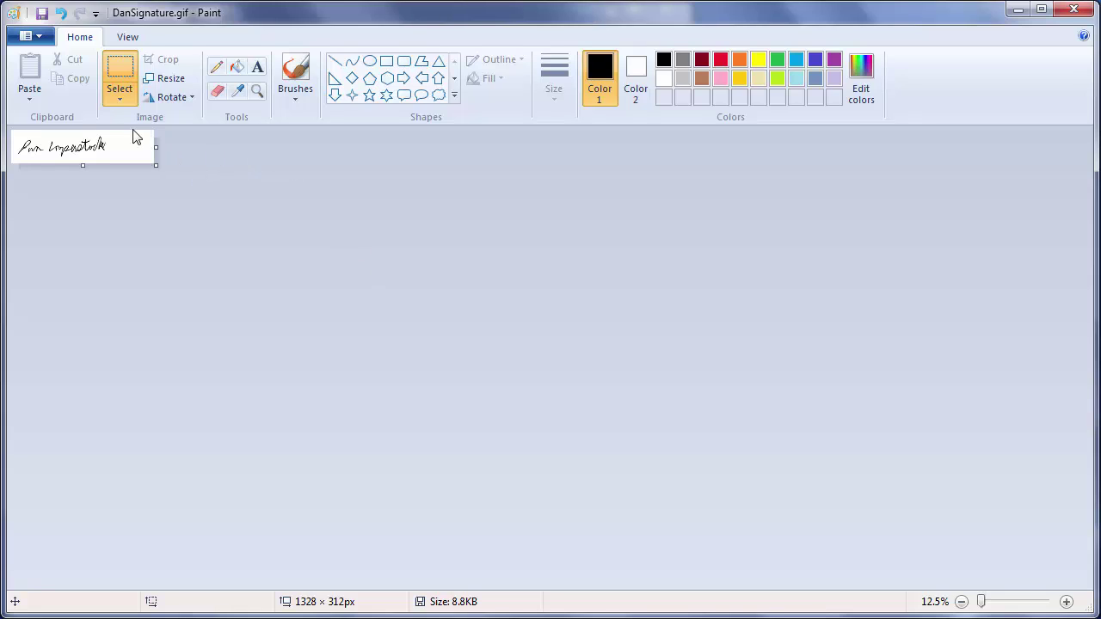
click(174, 80)
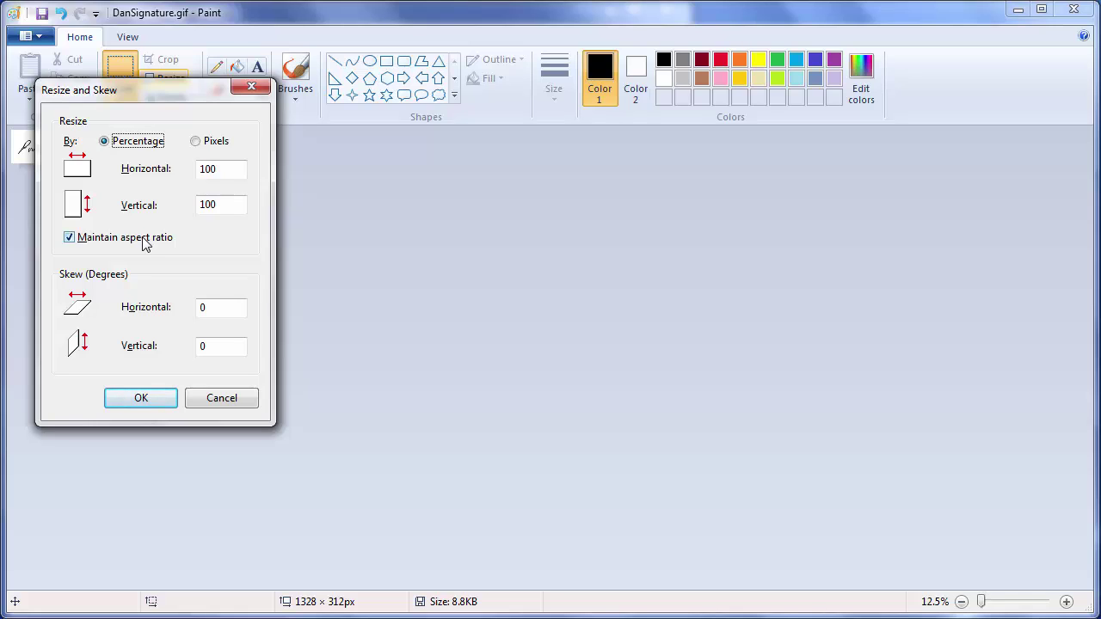
click(214, 142)
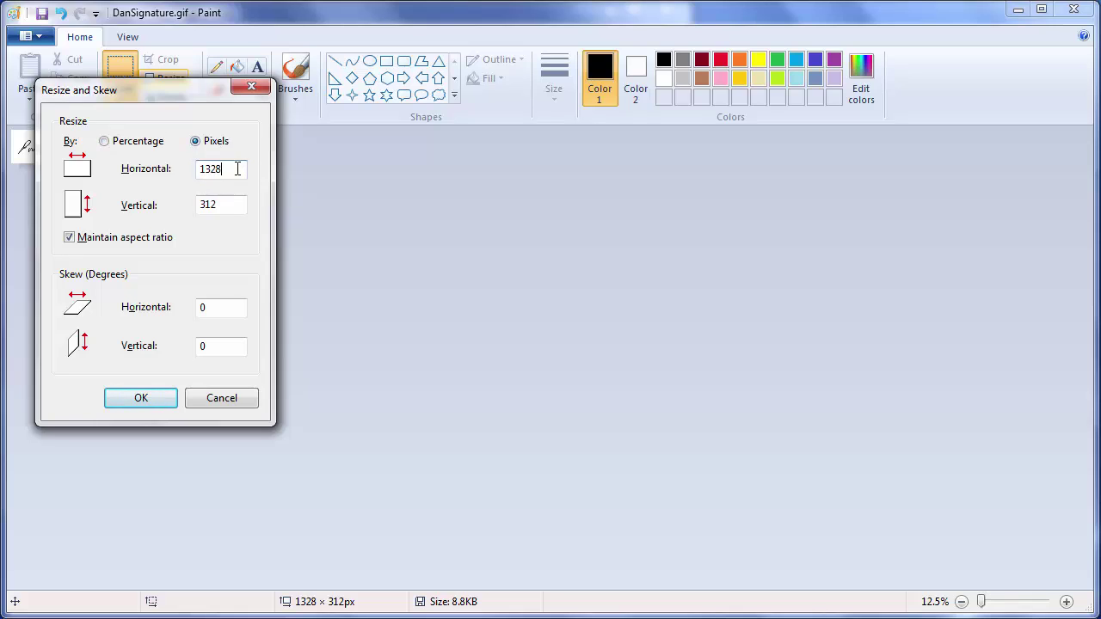
drag(235, 169, 174, 168)
text(166)
click(141, 399)
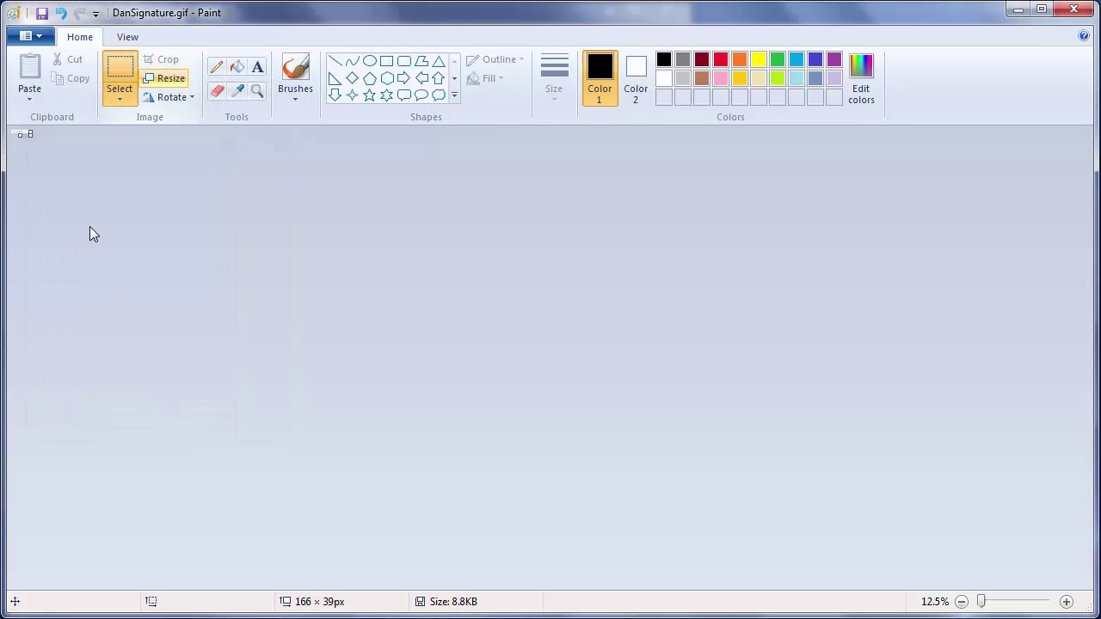
Zoom to 100% and save the 166 × 39 signature to DanSignature.gif
click(115, 38)
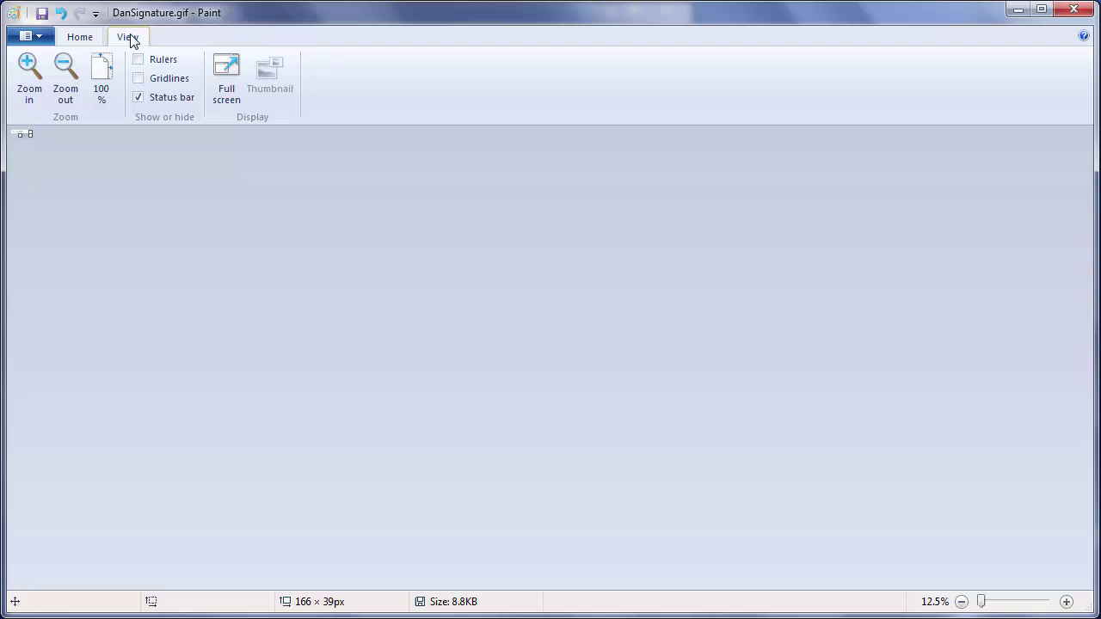
click(100, 71)
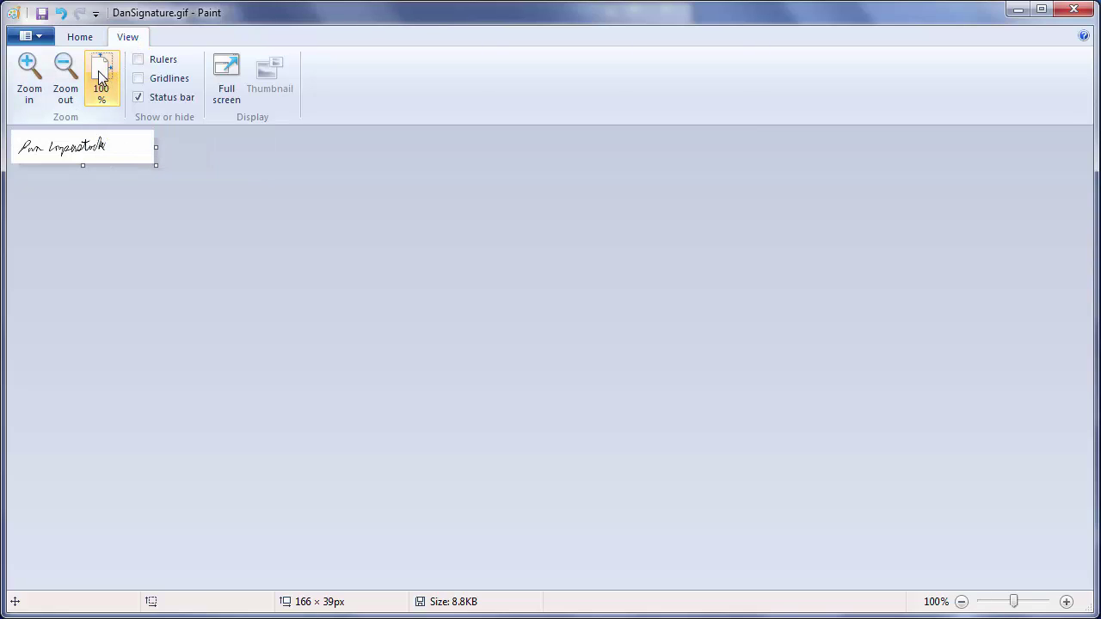
click(42, 14)
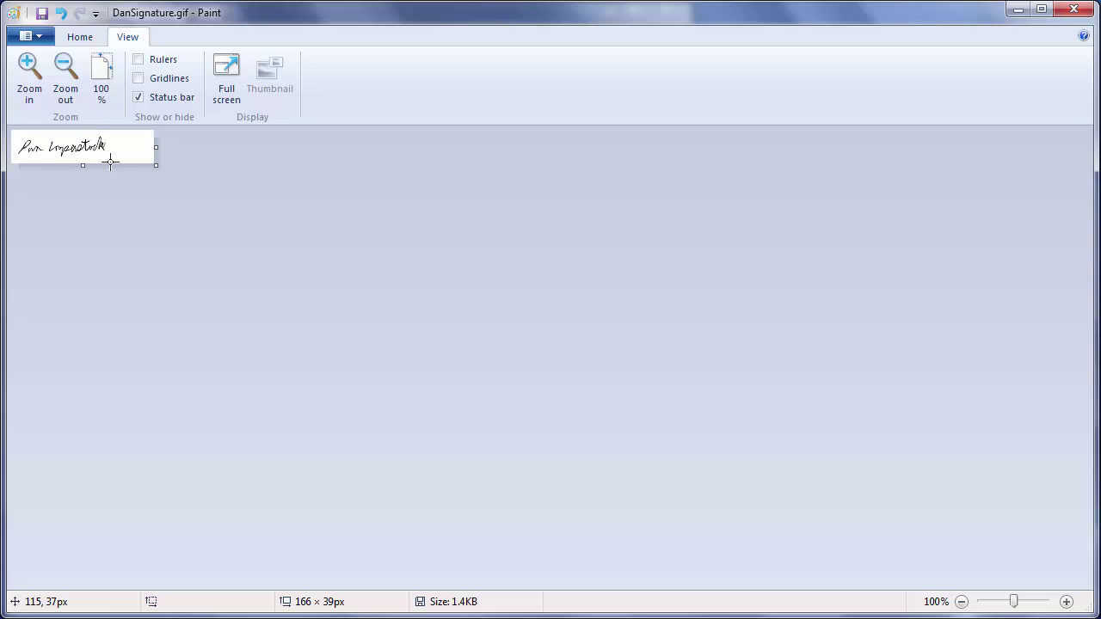
Open s4npSimplePowerfulAffordable3000x695.gif from recent pictures and zoom out to see it whole
click(32, 35)
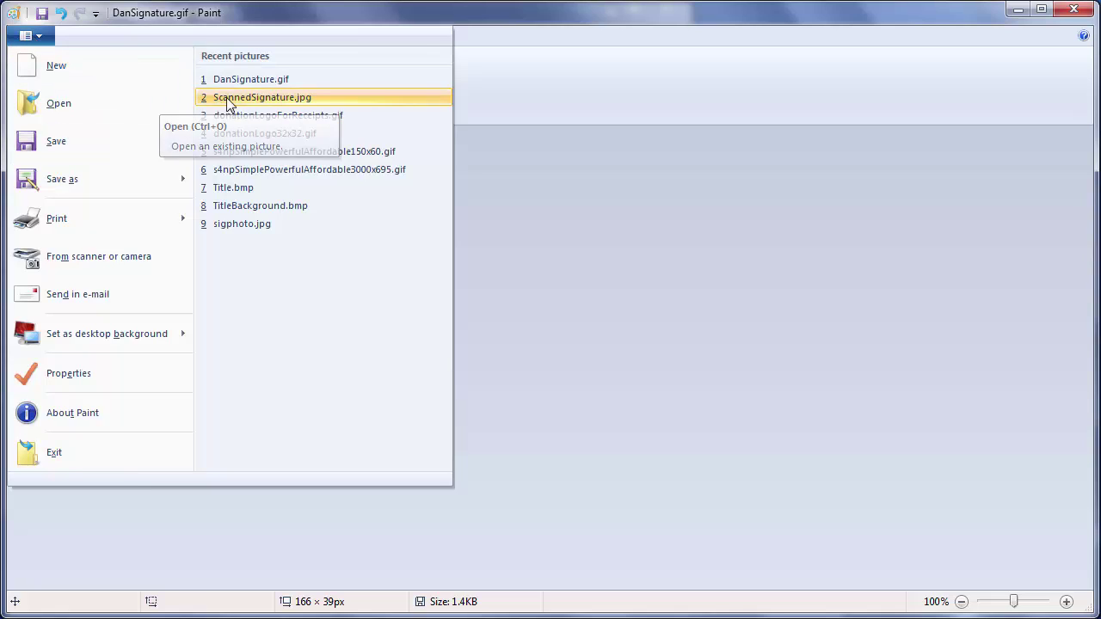
click(344, 169)
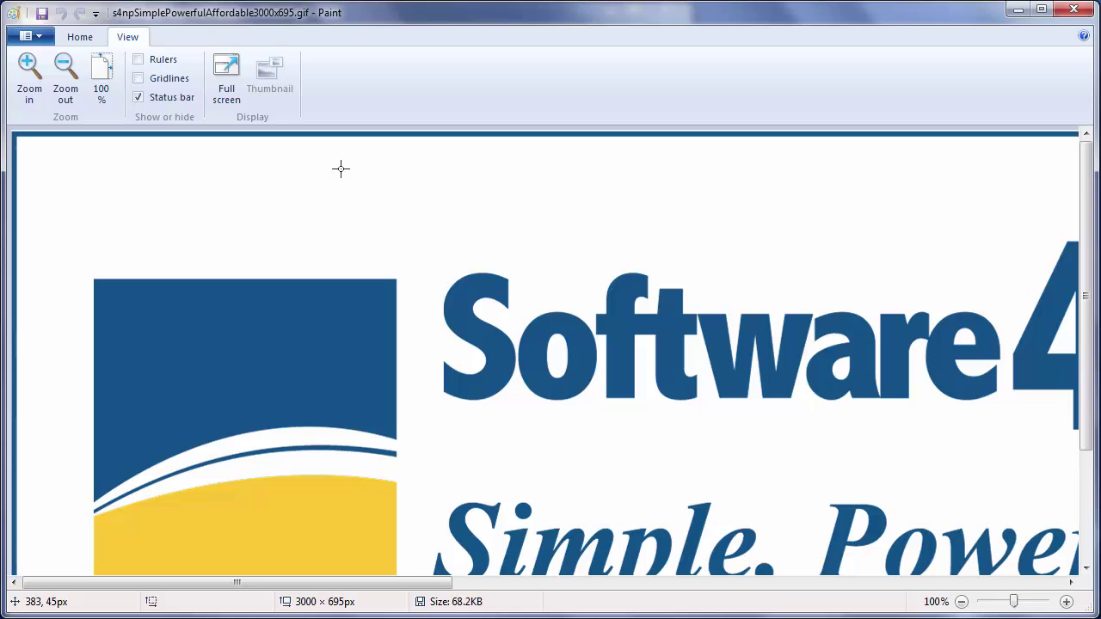
click(64, 77)
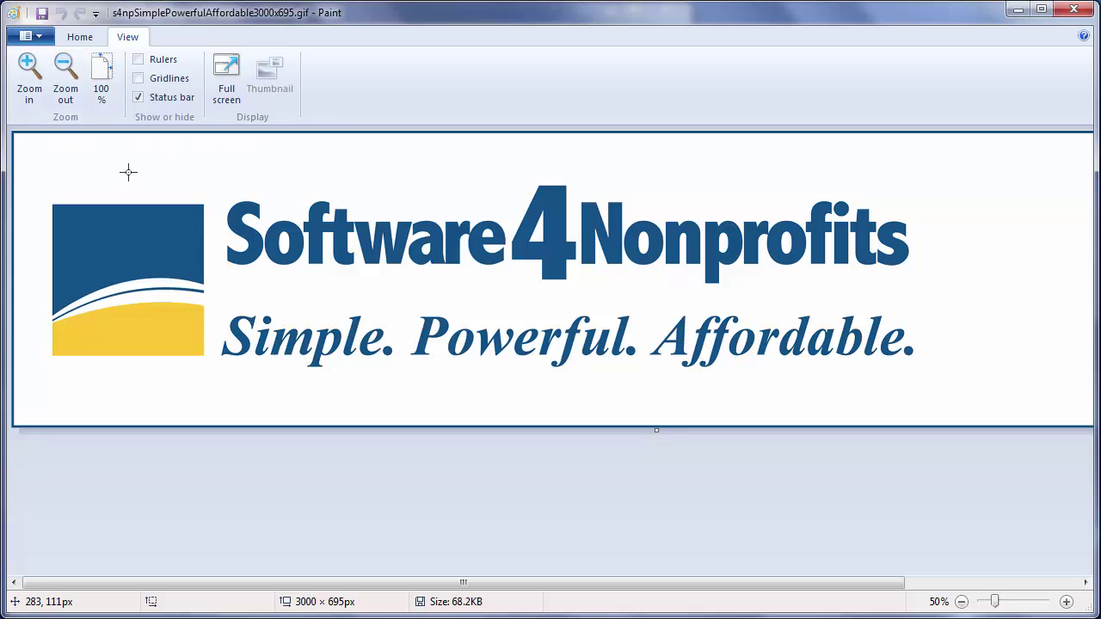
Select the logo and tagline without the margin and crop to 2075 × 483 px
click(80, 39)
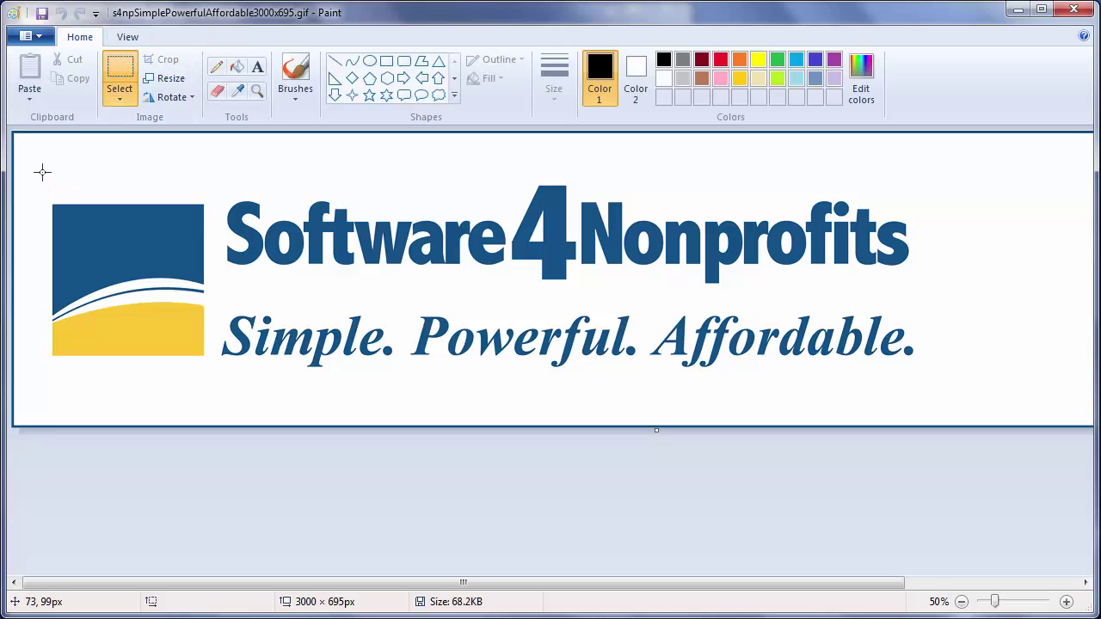
drag(43, 172, 935, 380)
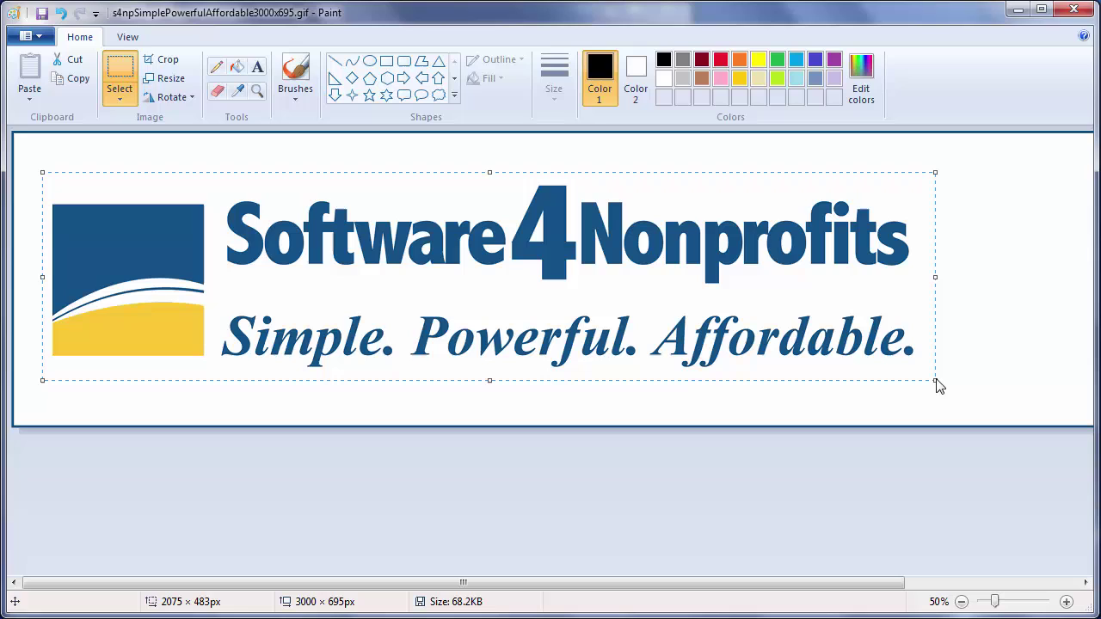
click(165, 62)
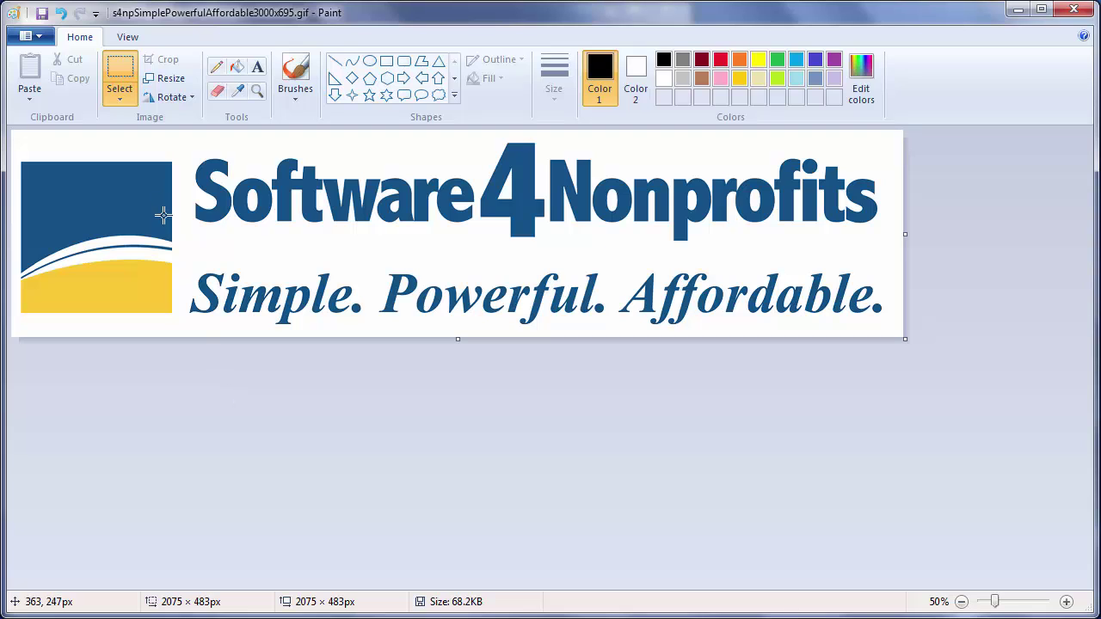
Enter a 150 px pixel width in Resize, giving 34 px height with aspect ratio kept
click(171, 79)
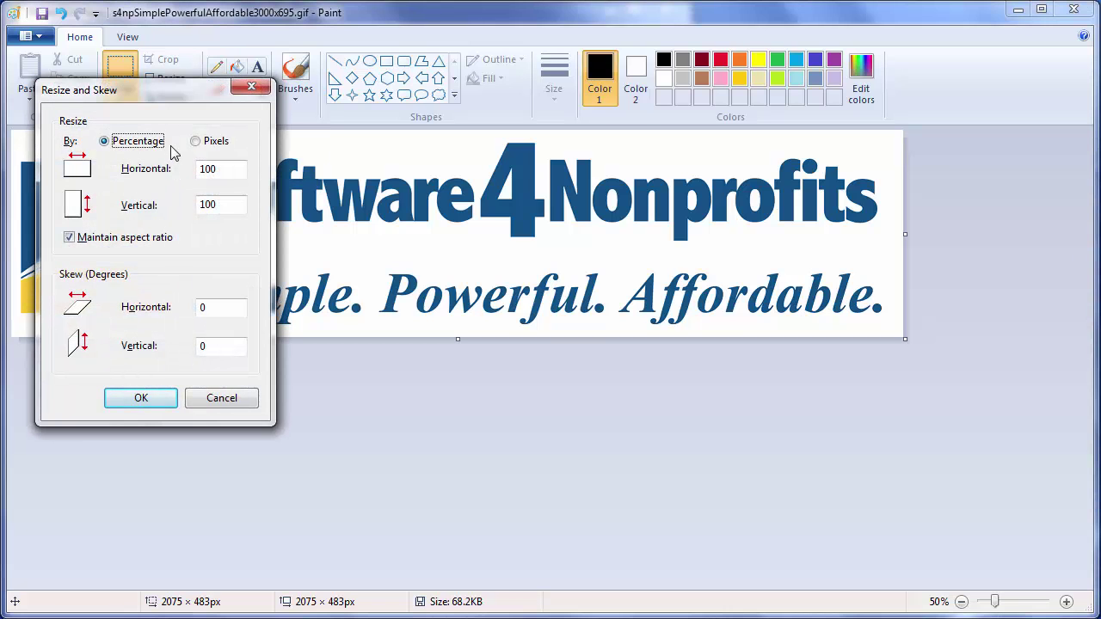
click(216, 144)
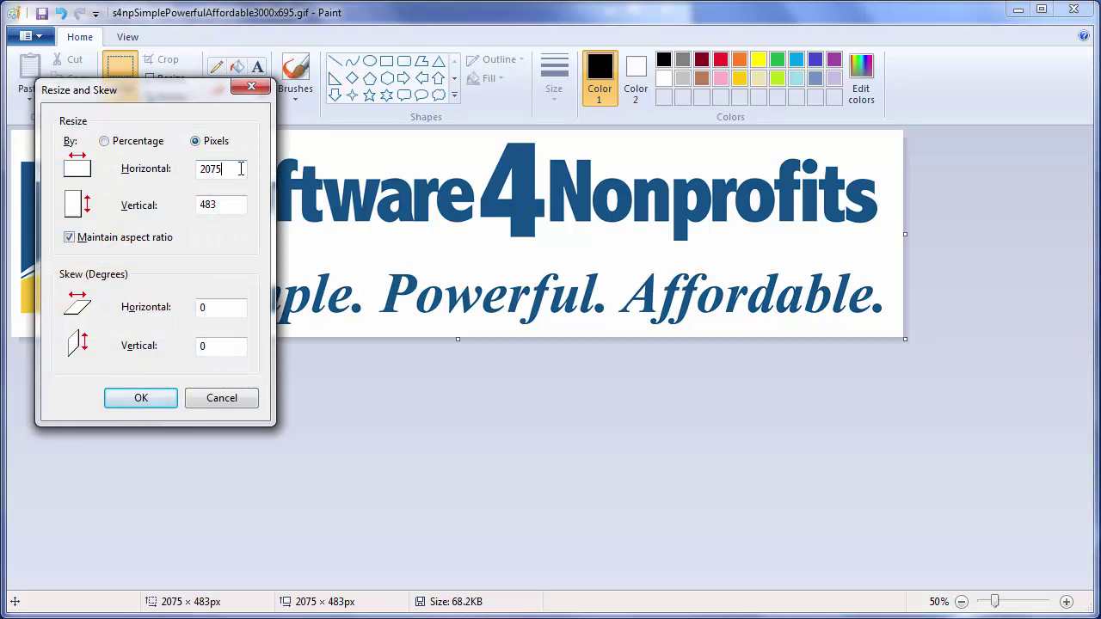
drag(220, 169, 168, 166)
text(150)
Apply the 150 × 34 px resize and view the logo at 100% zoom
click(141, 398)
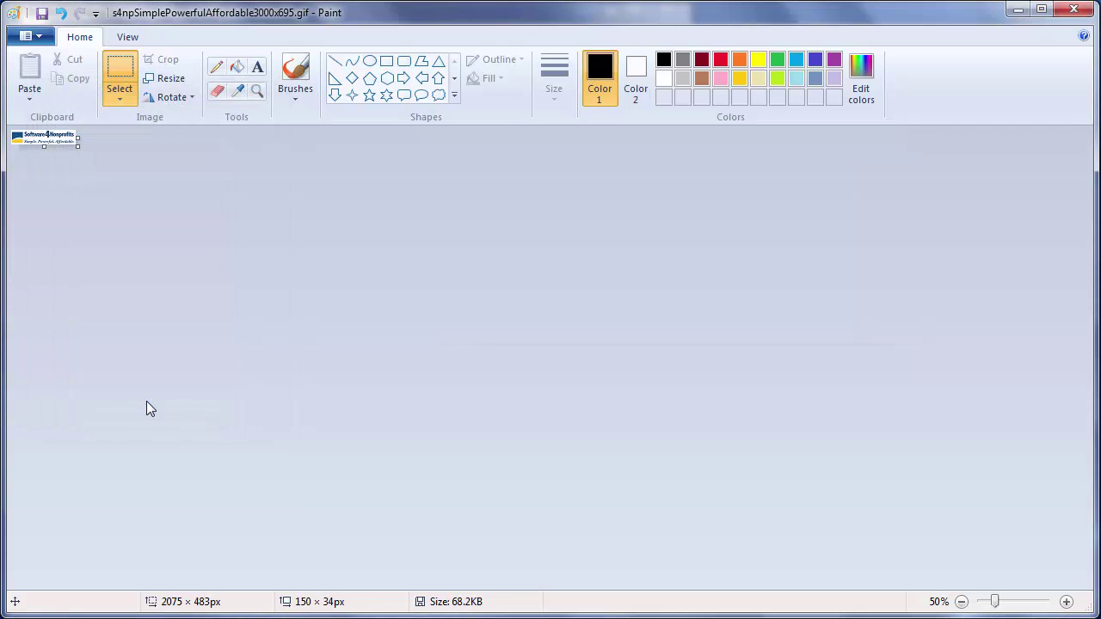
click(128, 37)
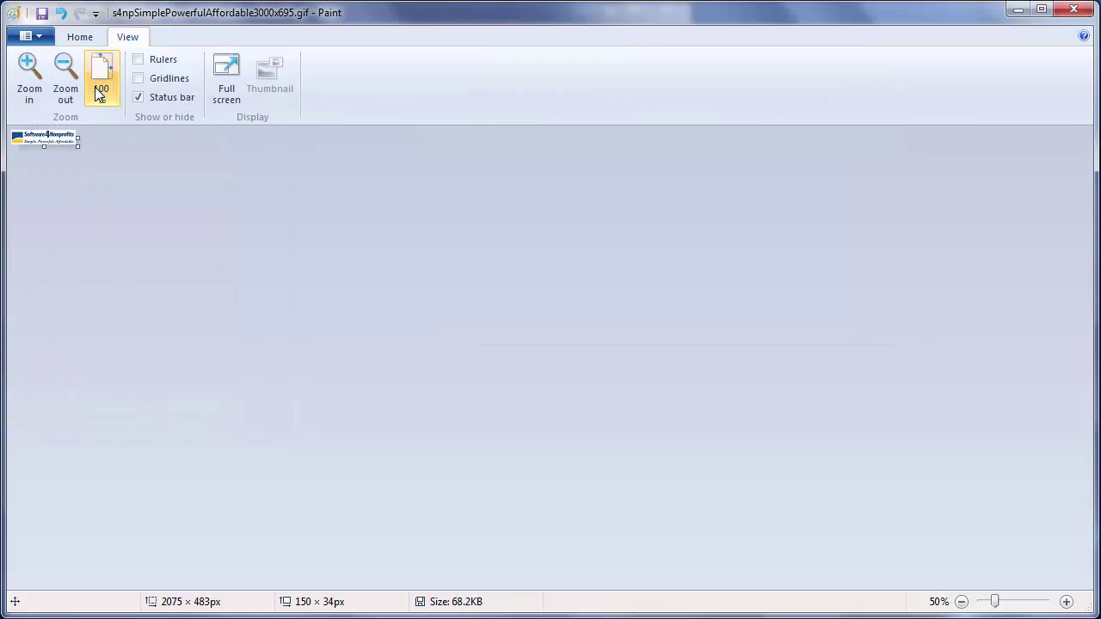
click(102, 71)
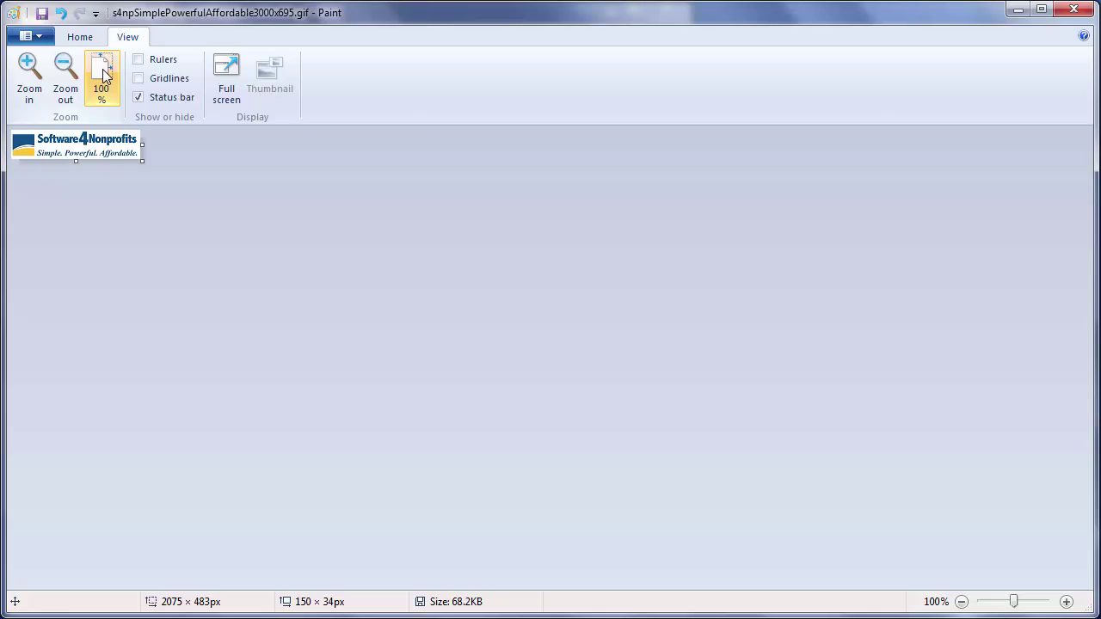
In Image Properties, change the canvas height from 34 to 60 px and keep width 150
click(34, 35)
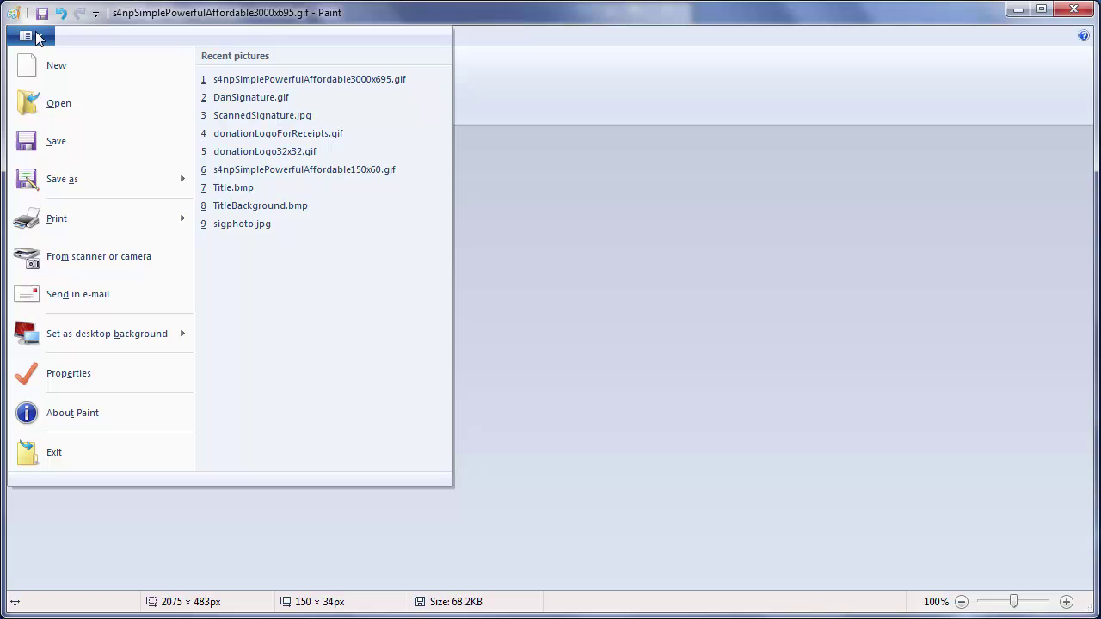
click(88, 374)
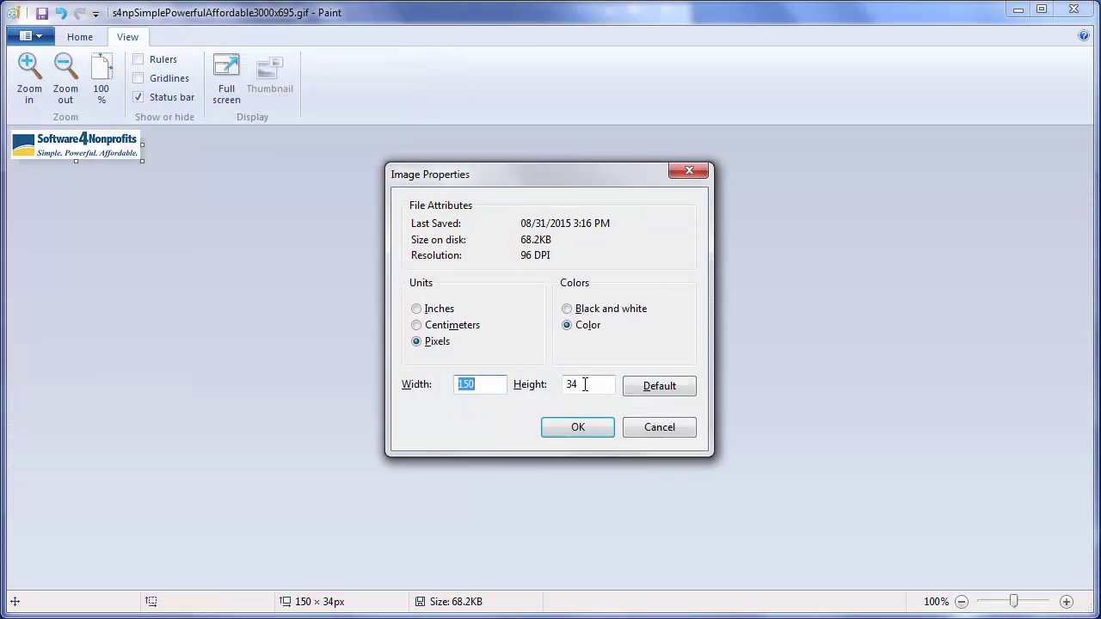
drag(593, 384, 537, 385)
text(60)
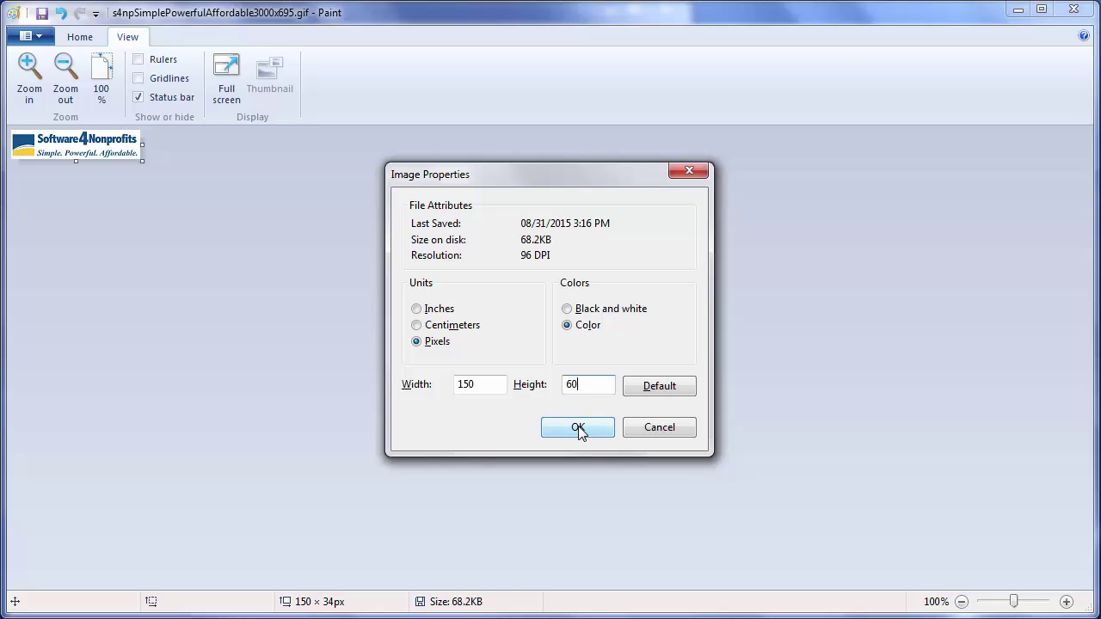
click(578, 427)
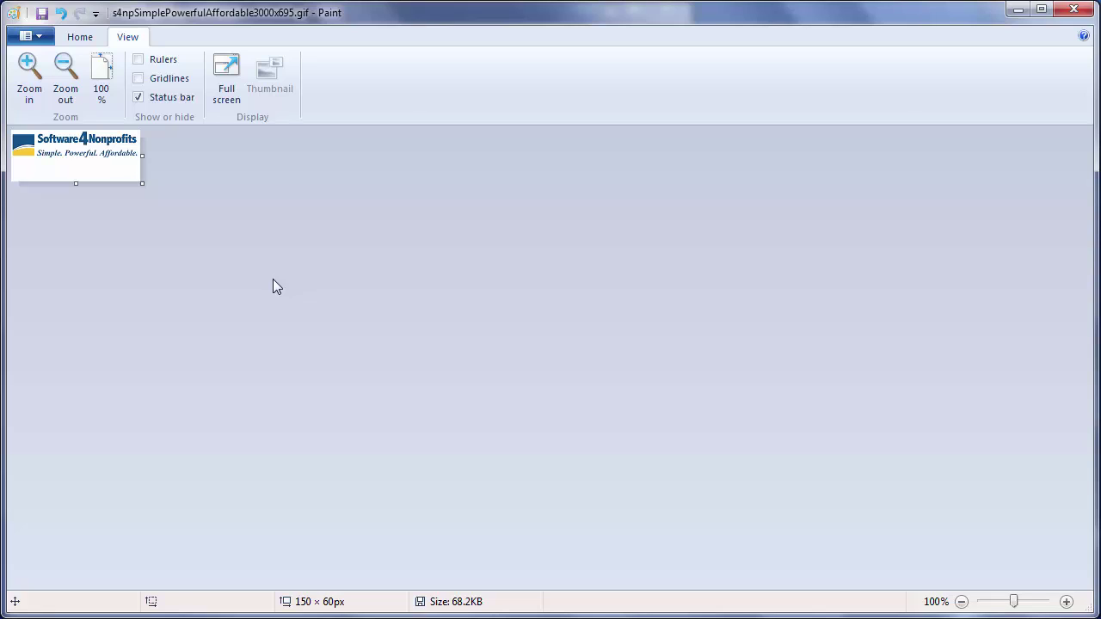
Save the logo as a GIF over donationLogoForReceipts.gif, confirming the replacement
click(36, 37)
mouse_move(84, 191)
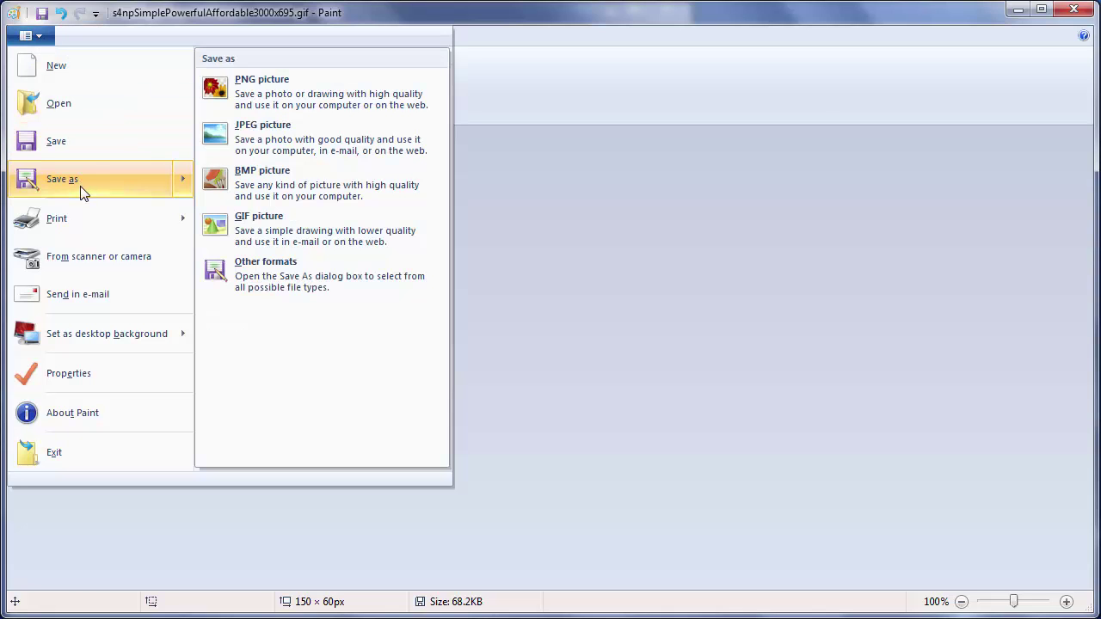
click(272, 234)
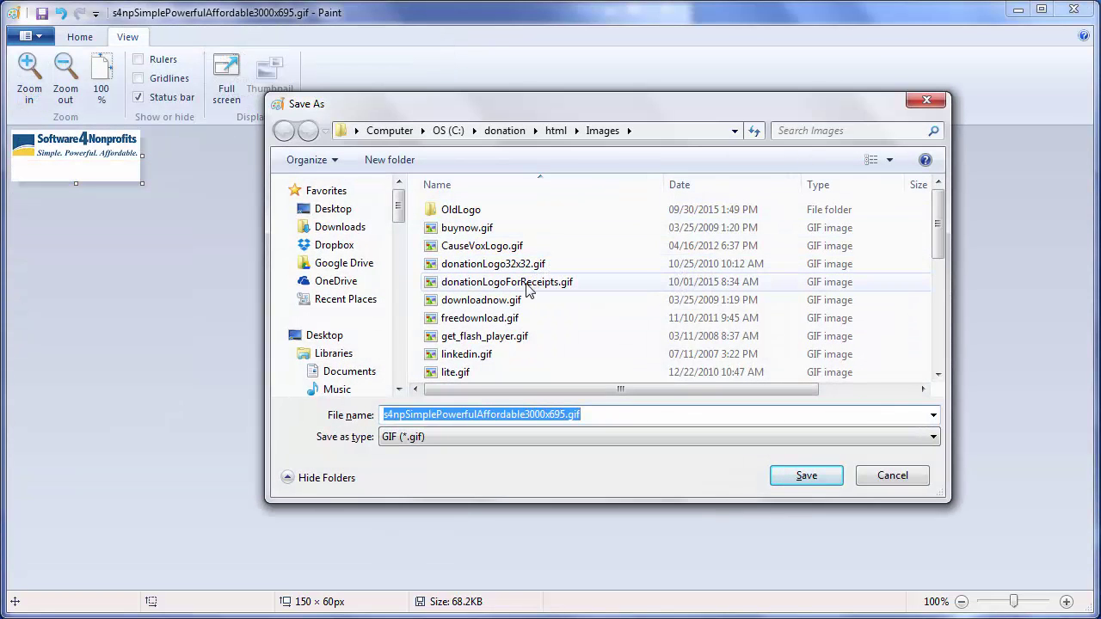
click(528, 287)
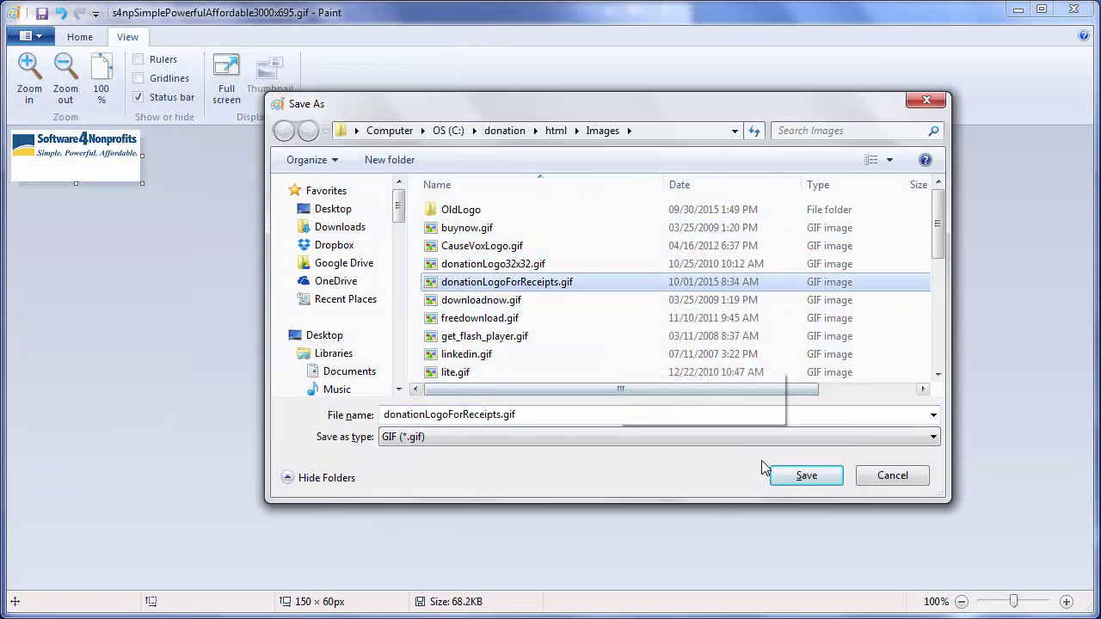
click(803, 475)
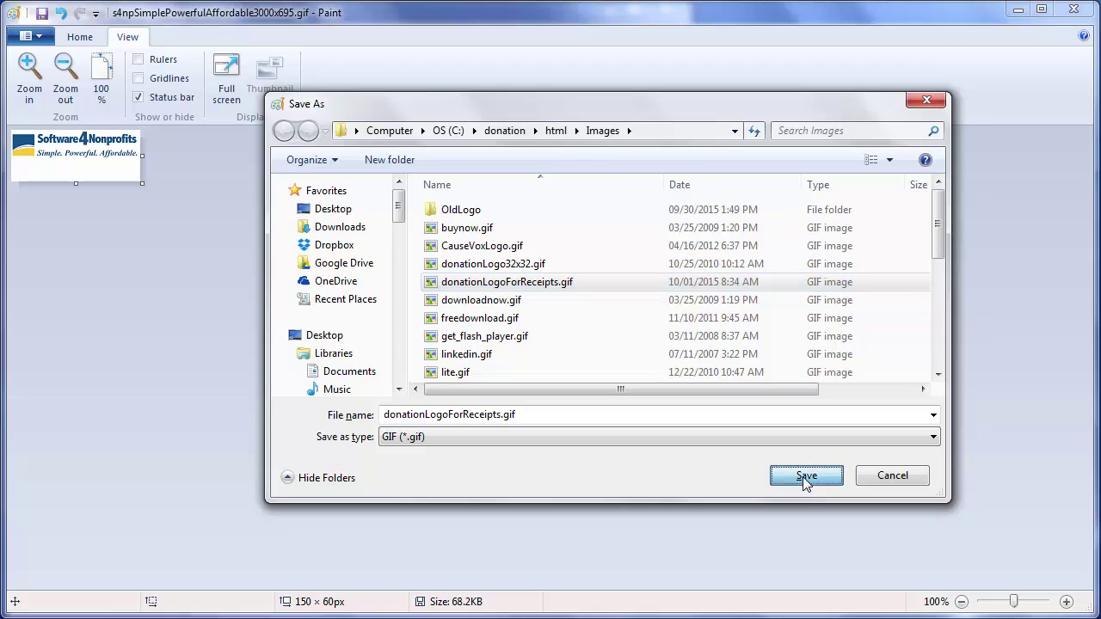
click(731, 397)
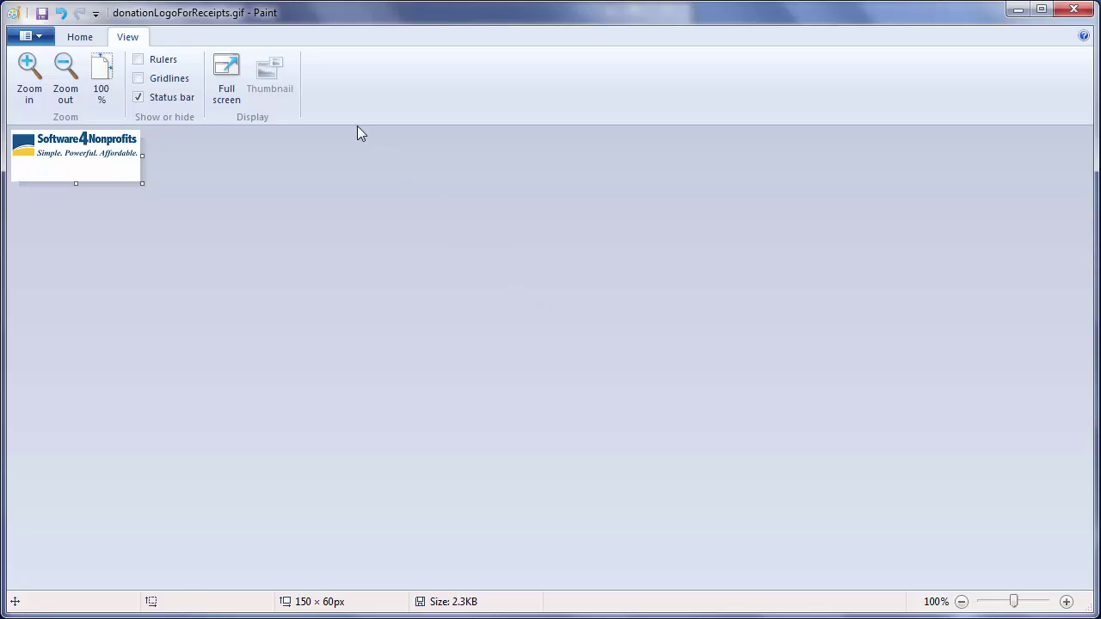
Open donationLogo32x32.gif from the recent pictures and zoom in on the icon
click(38, 33)
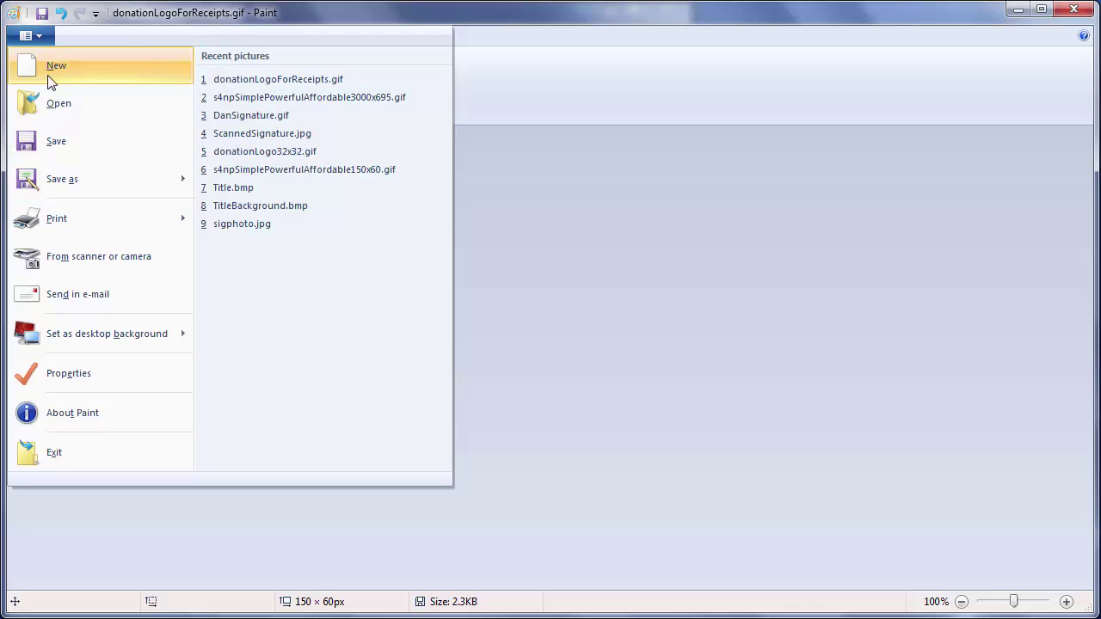
click(280, 158)
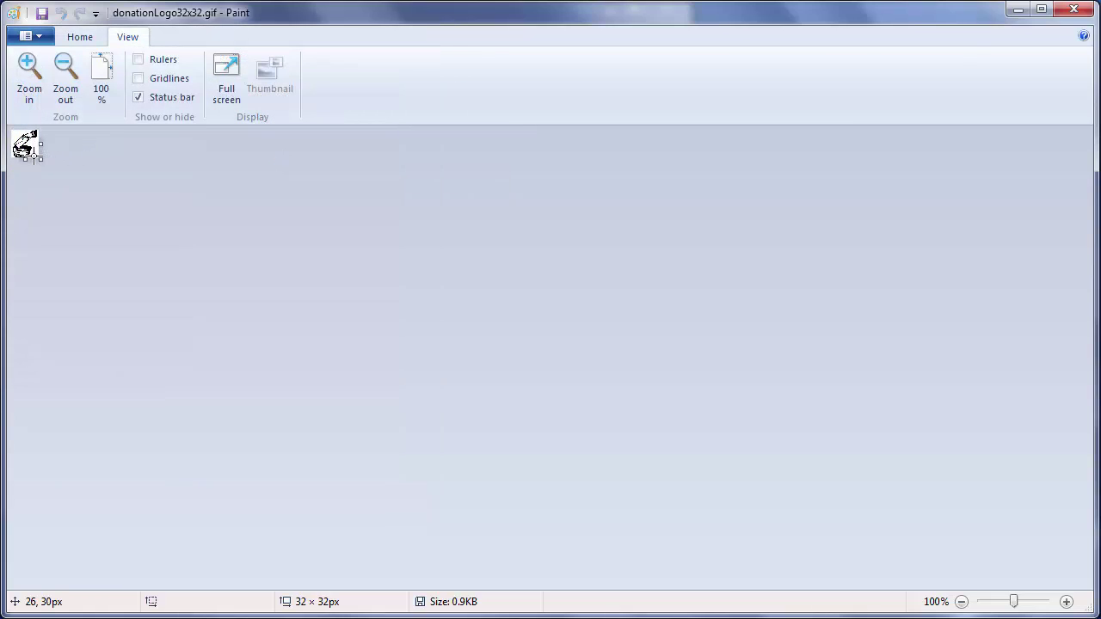
click(23, 76)
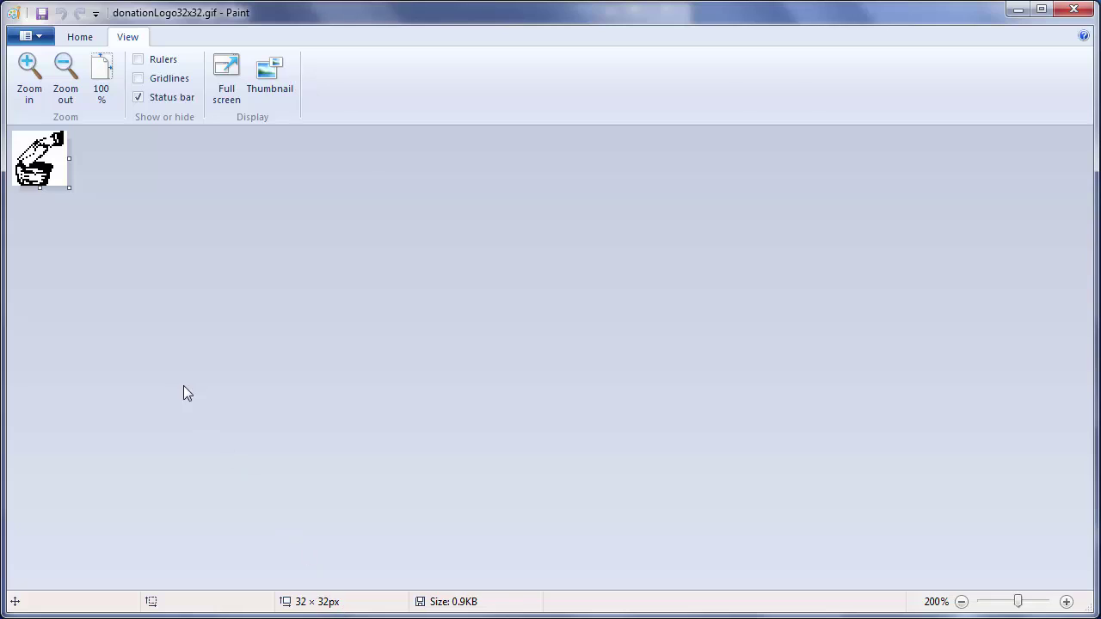
Resize the 32 × 32 icon to 150 percent with aspect ratio kept, making it 48 × 48 px
click(87, 41)
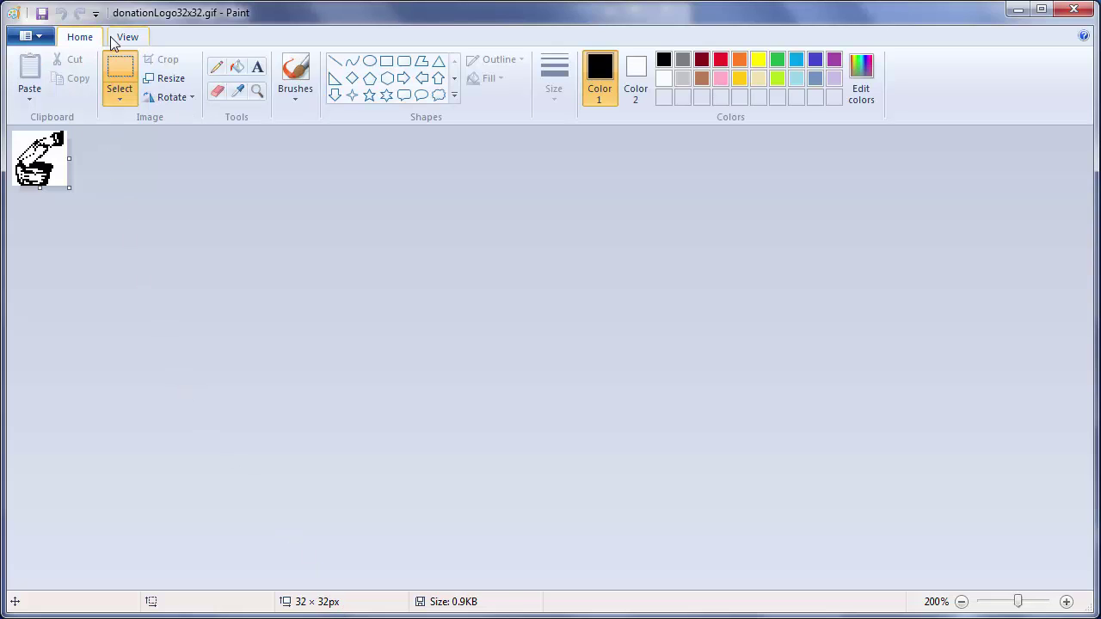
click(169, 78)
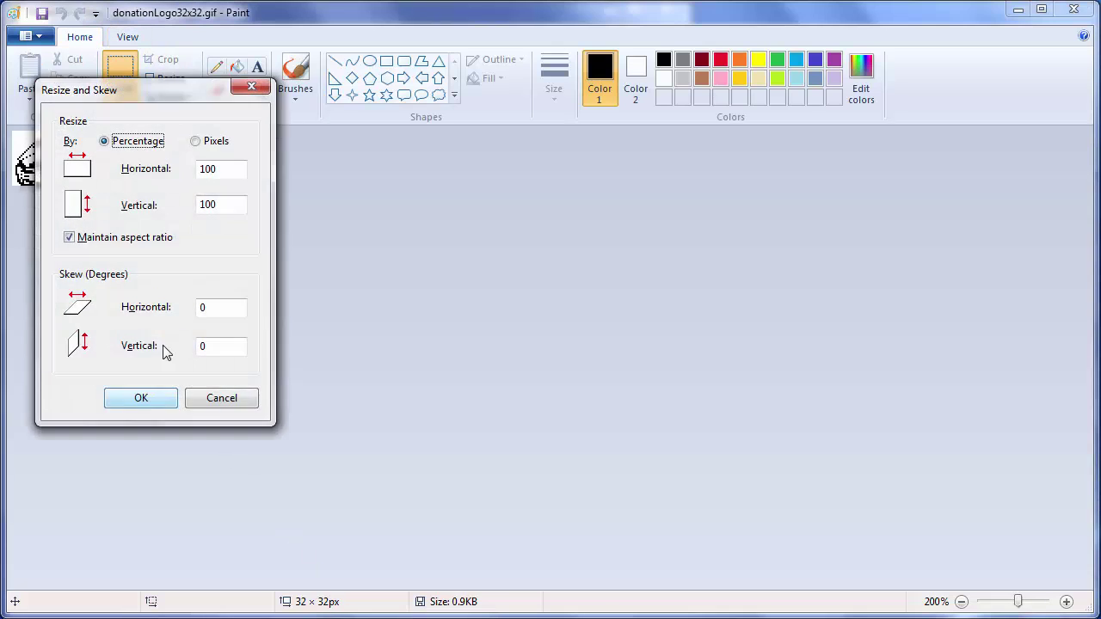
click(230, 172)
drag(228, 172, 190, 173)
text(150)
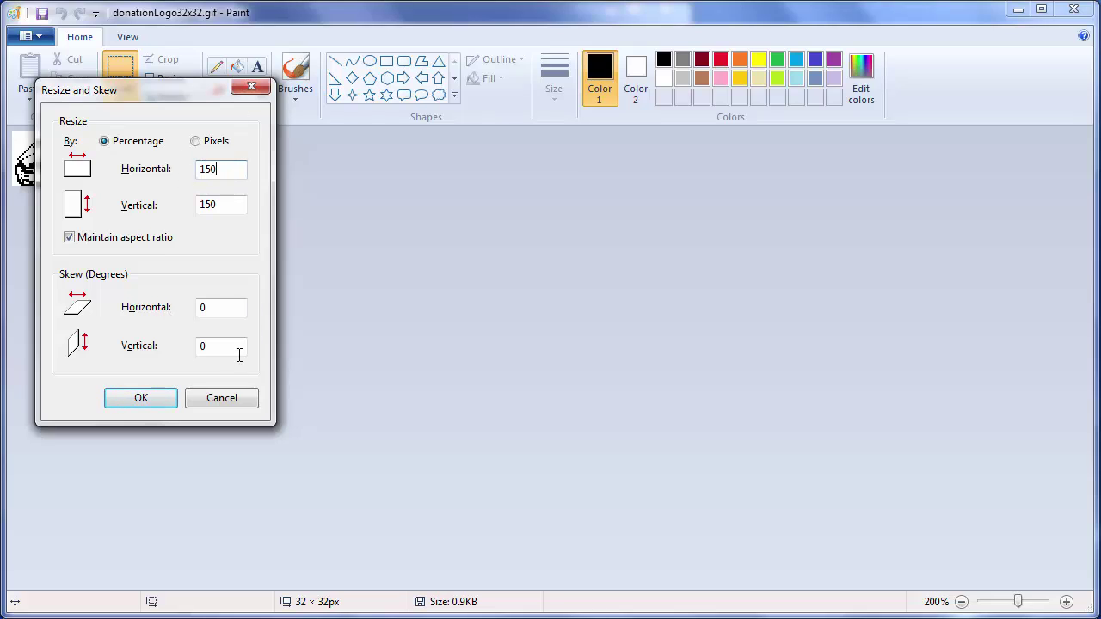
click(143, 402)
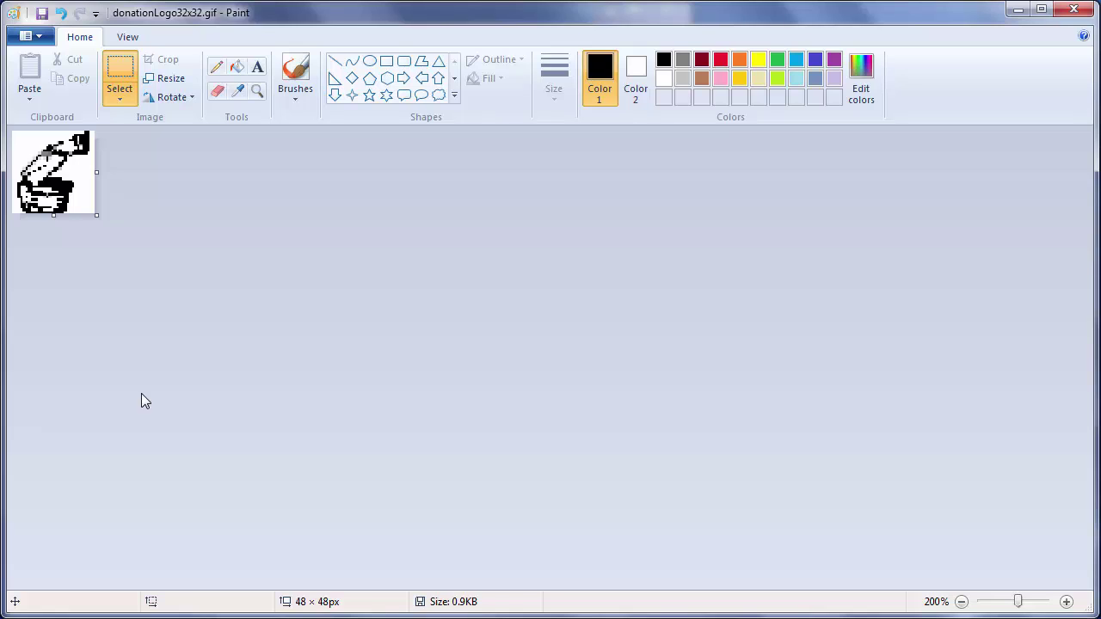
Set the canvas to width 150 and height 60 px, then drag the 48 × 48 icon to the right end
click(28, 36)
click(68, 378)
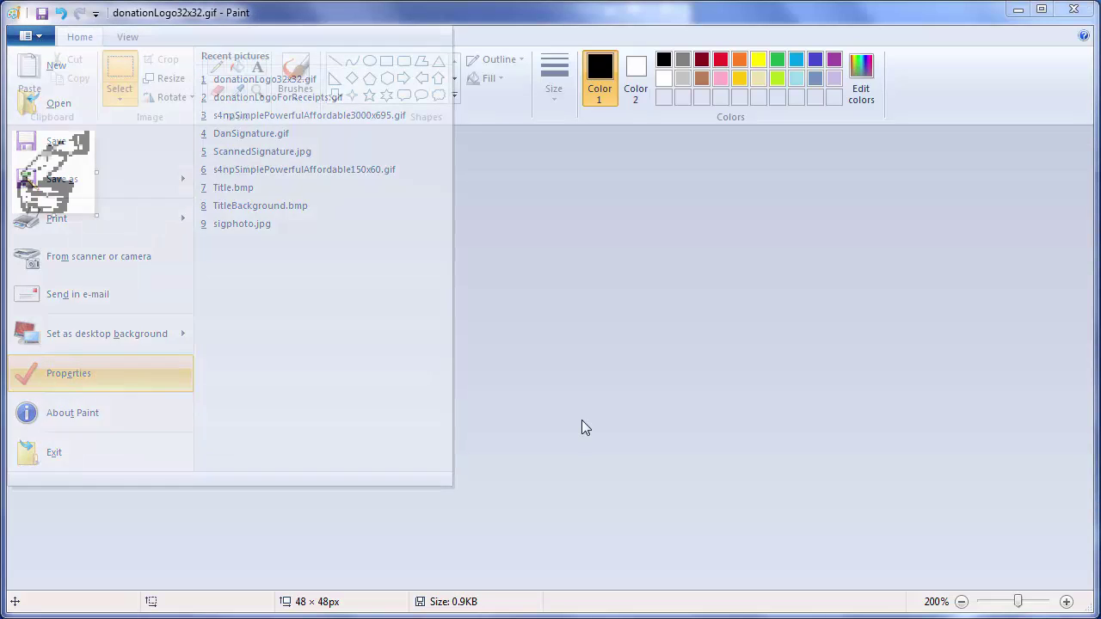
text(150)
key(Tab)
text(60)
click(580, 434)
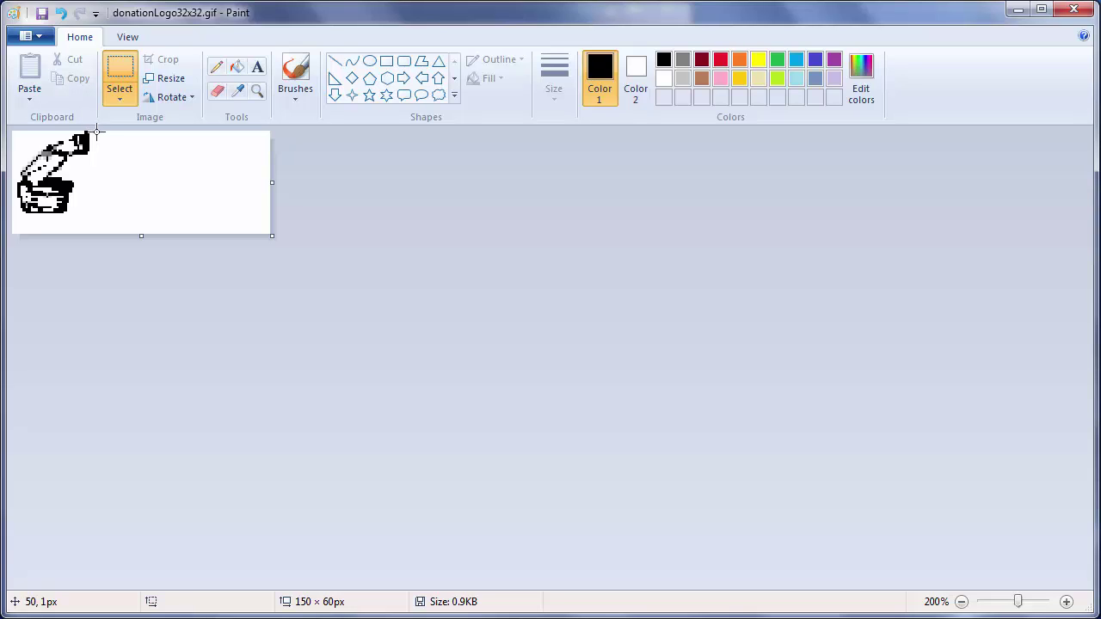
drag(96, 131, 5, 222)
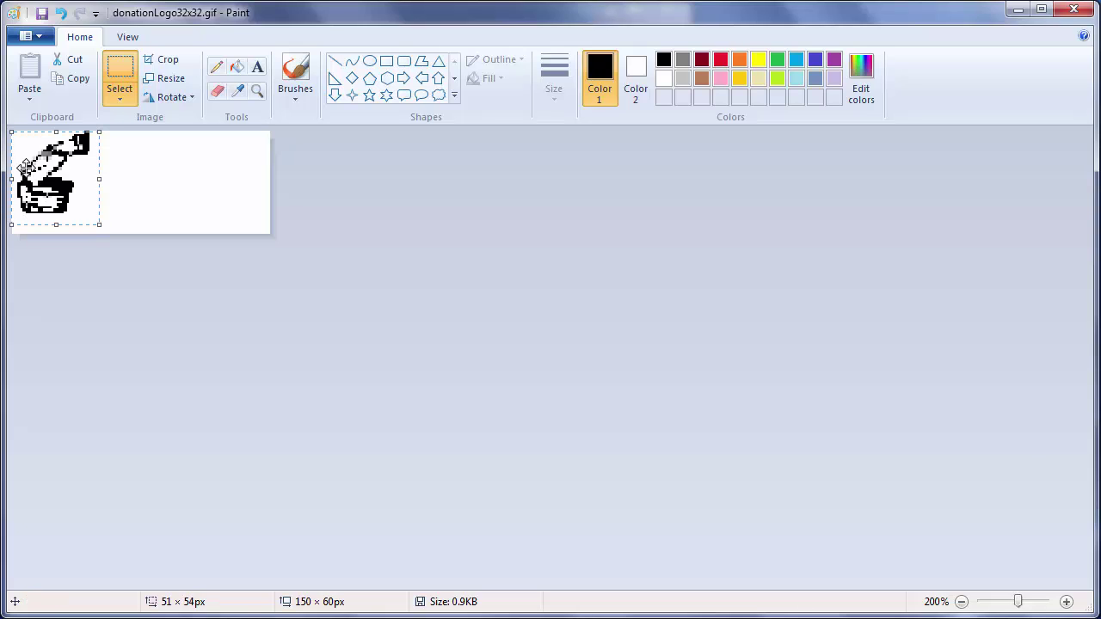
drag(58, 172, 202, 178)
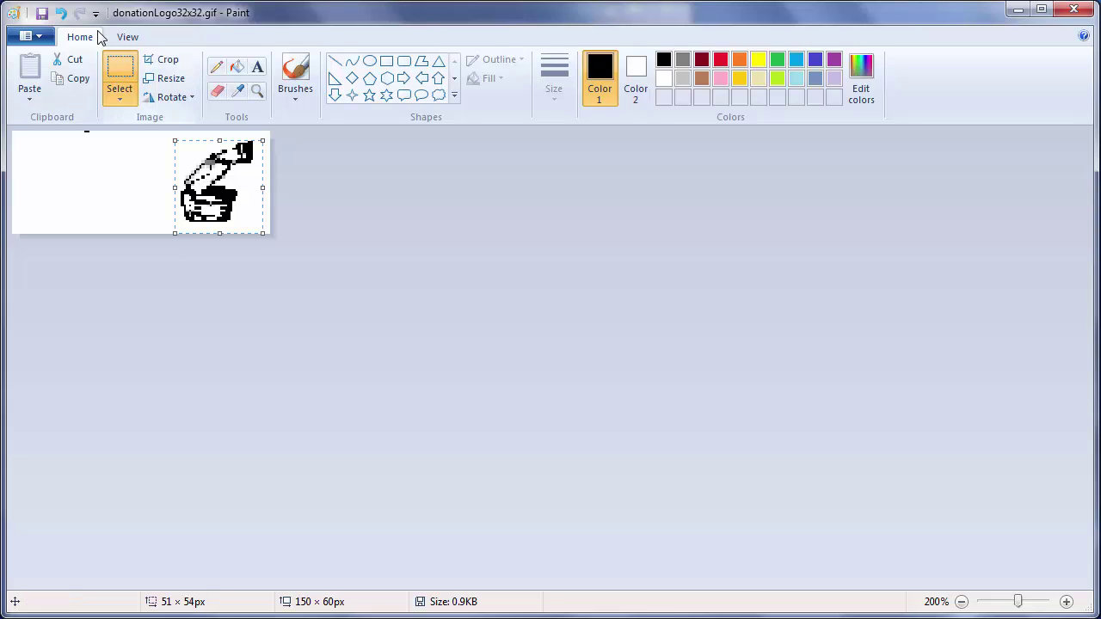
At 100% view, save the image as a GIF over donationLogoForReceipts.gif, confirming the replacement
click(126, 36)
click(101, 73)
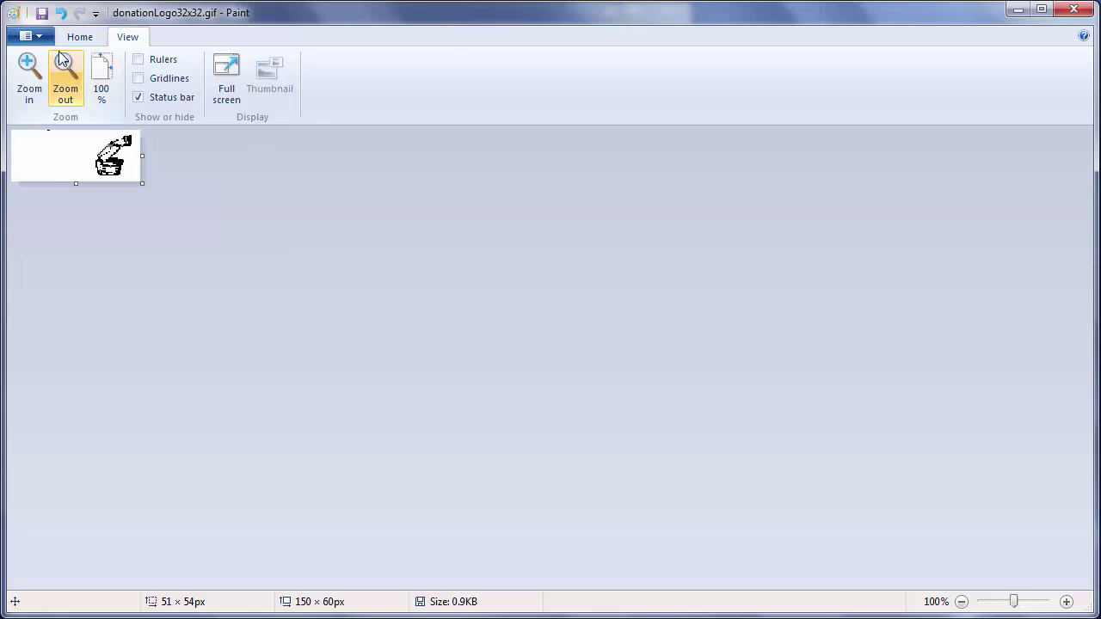
click(27, 36)
mouse_move(77, 174)
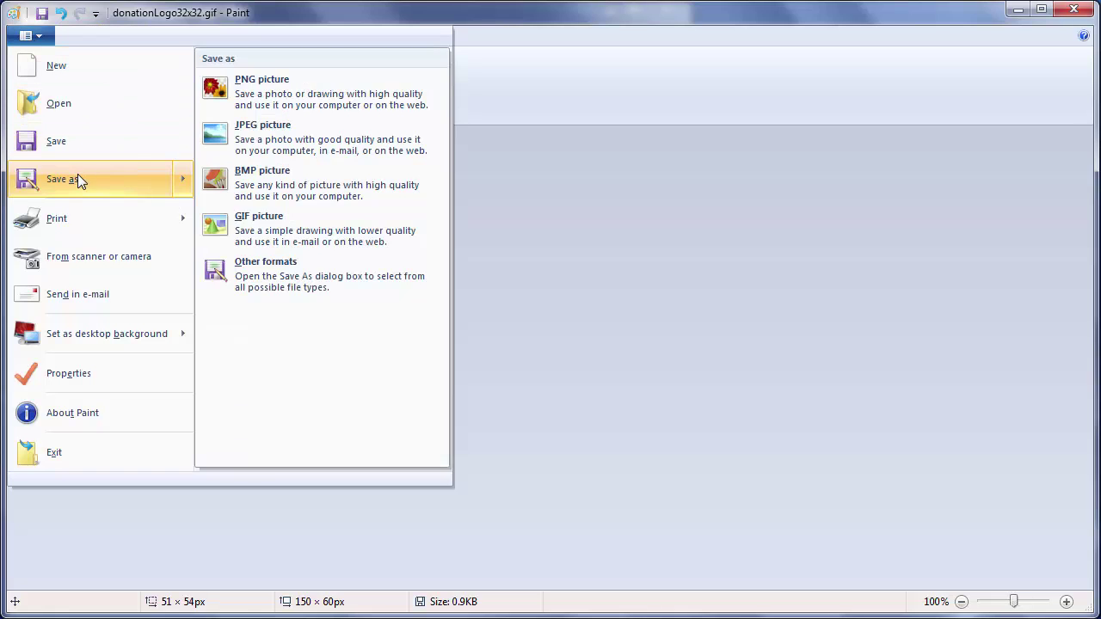
click(254, 232)
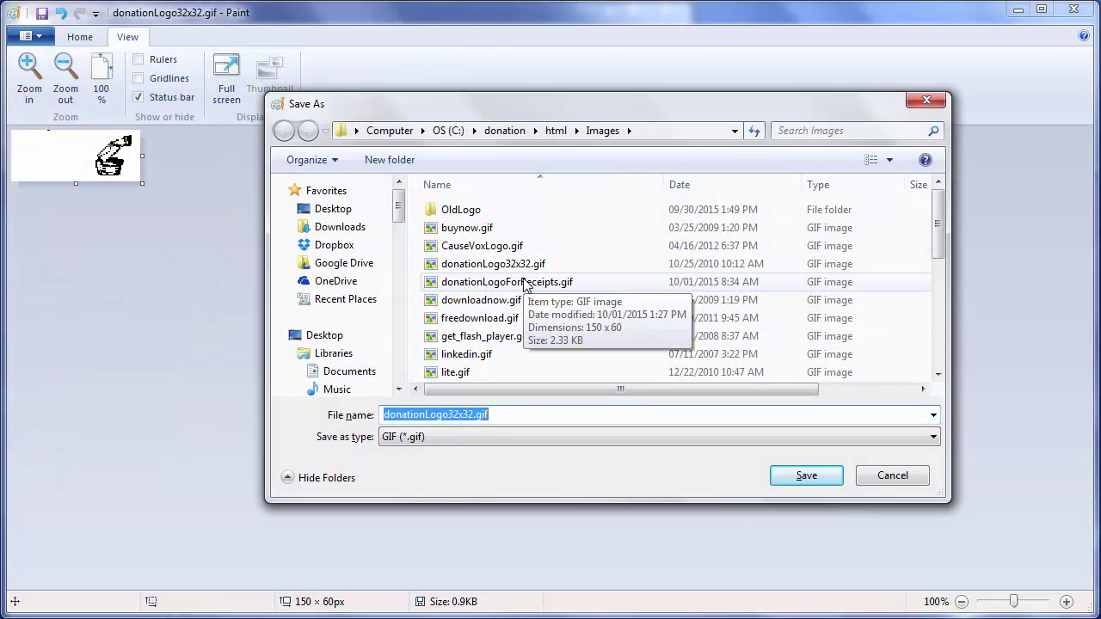
click(526, 284)
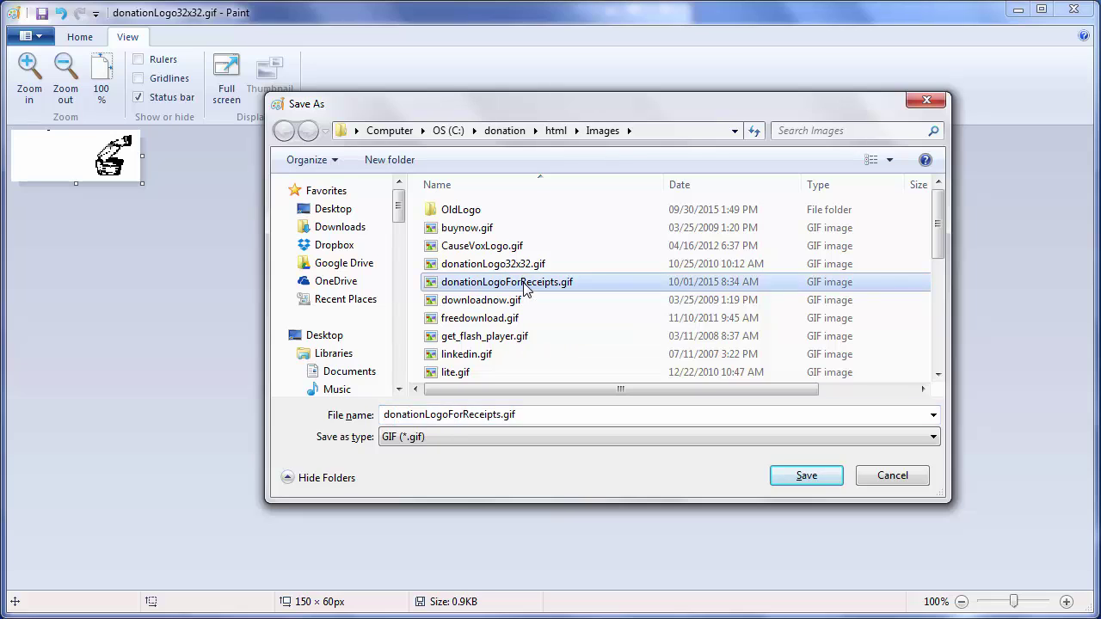
click(817, 481)
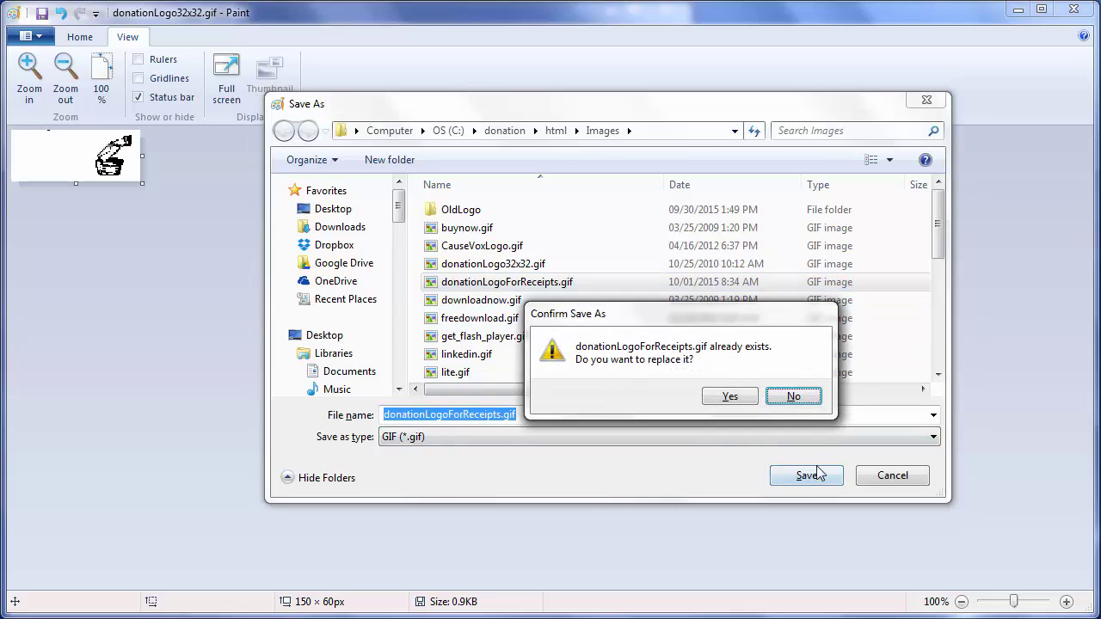
click(732, 396)
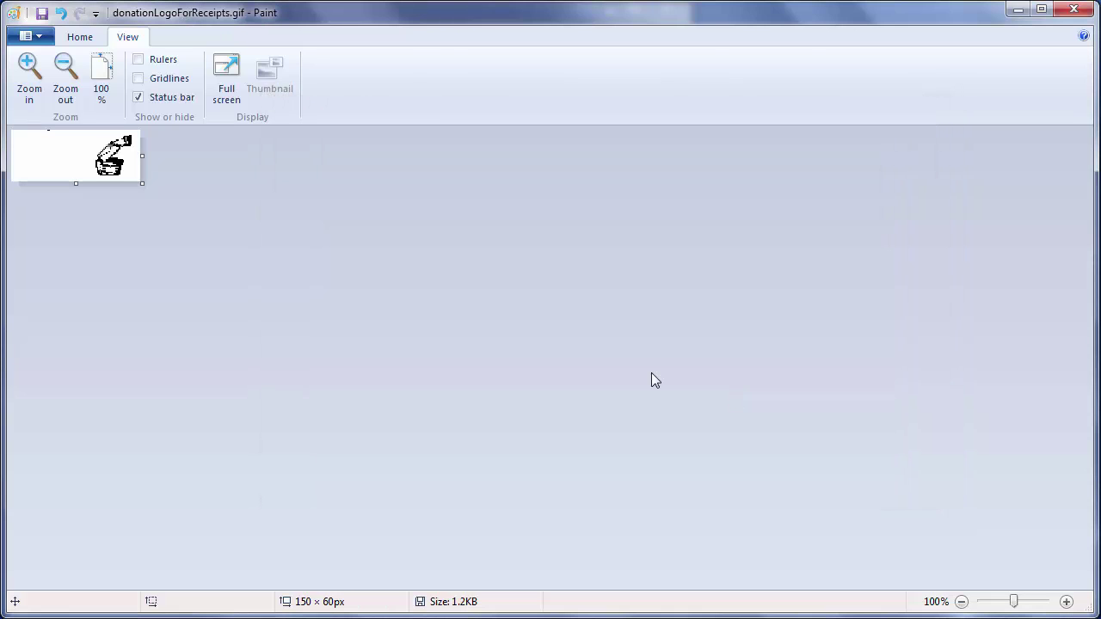